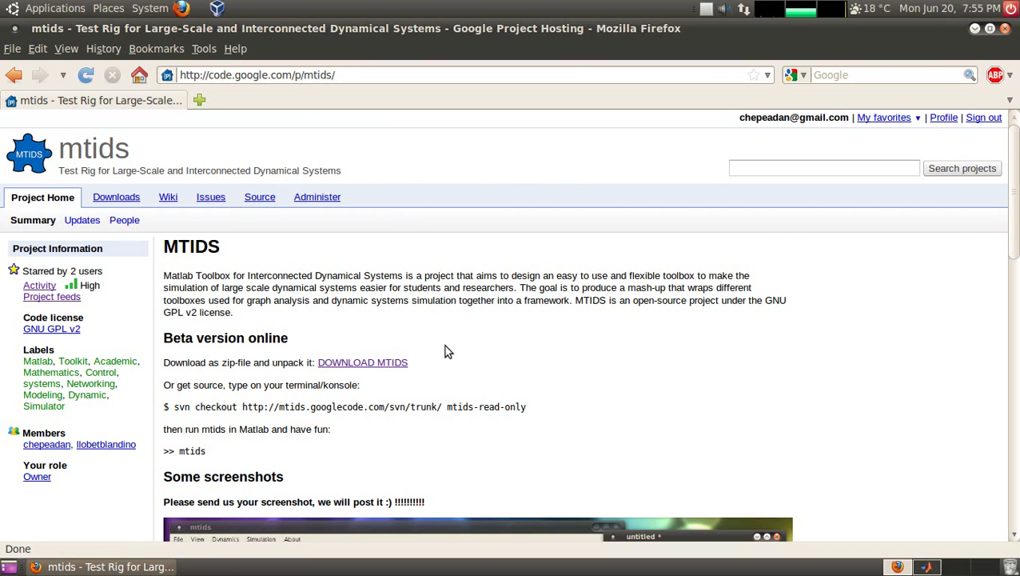
Launch the MTIDS toolbox from the MATLAB prompt with mtids and position its window
left_click(928, 567)
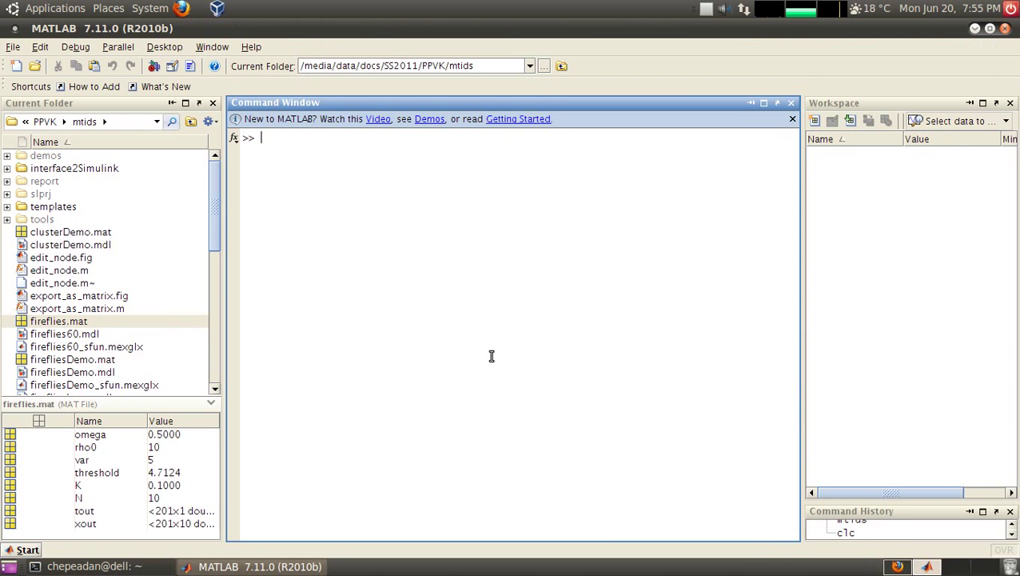
type("mtids")
key("Return")
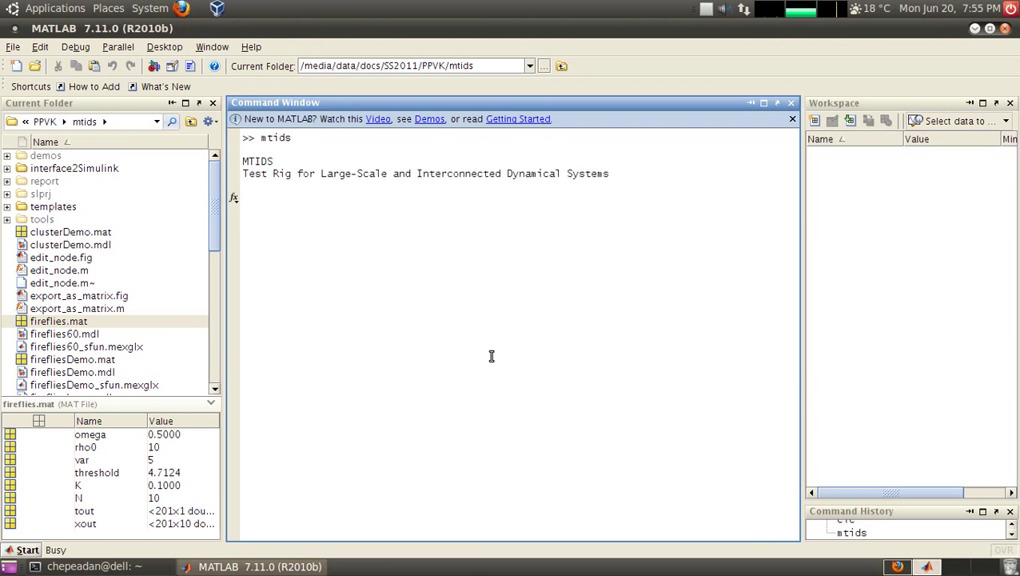
left_click_drag(557, 42, 411, 48)
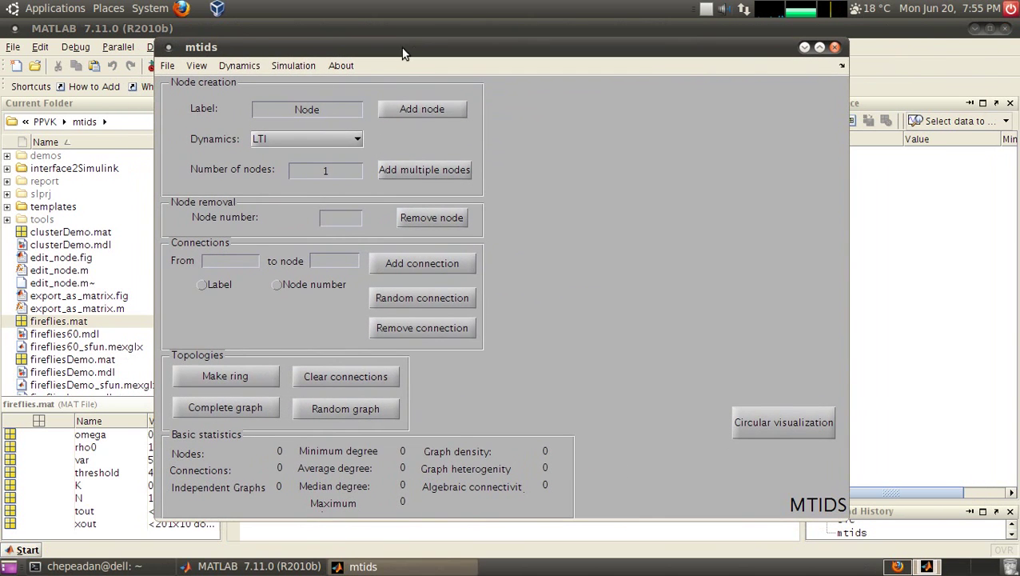
left_click_drag(235, 47, 227, 38)
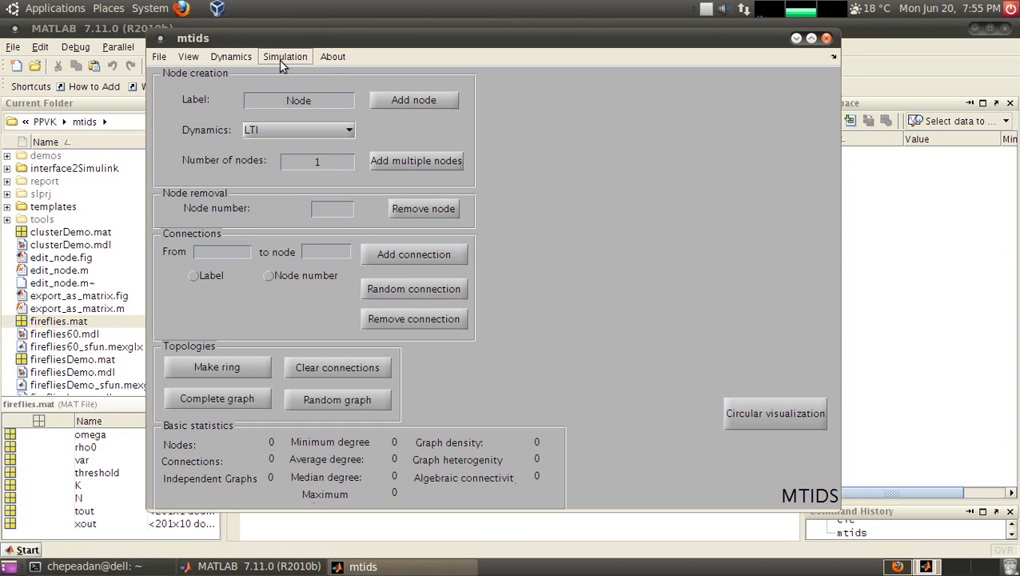
Add four nodes to the graph one at a time
left_click(418, 101)
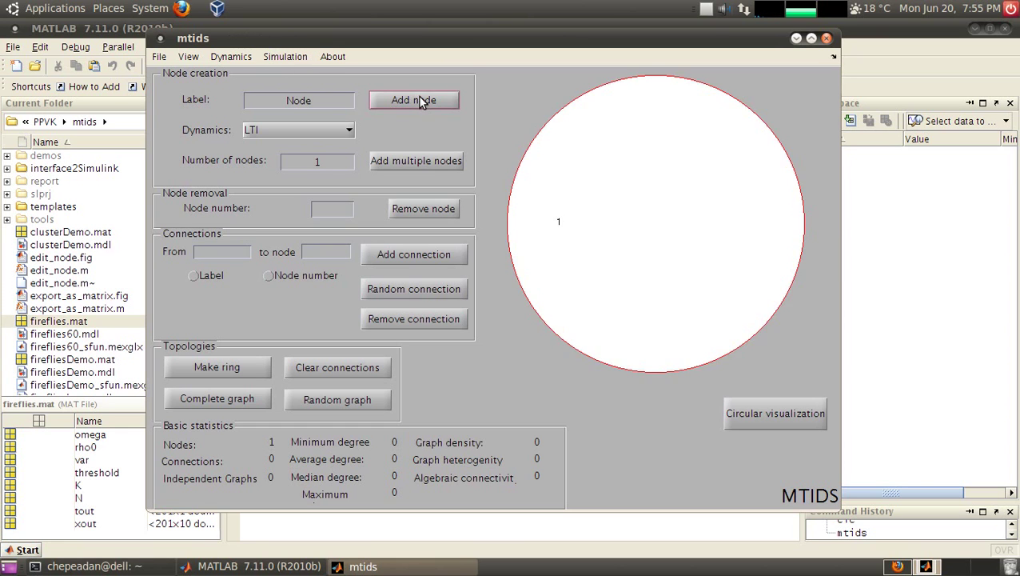
left_click(418, 101)
left_click(420, 102)
left_click(420, 102)
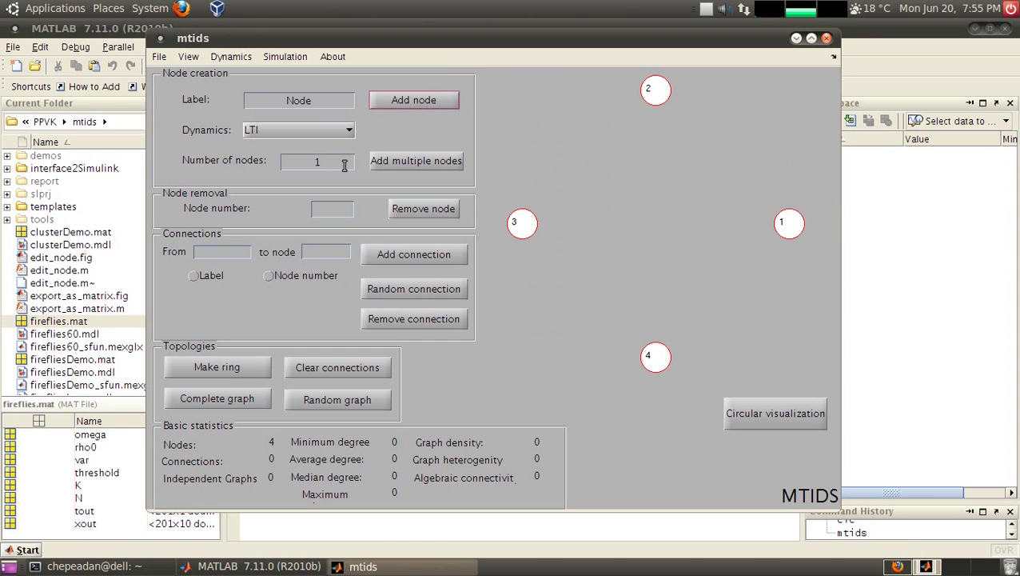
Set the batch size to 10, add ten nodes at once, then start a new empty graph
left_click(346, 162)
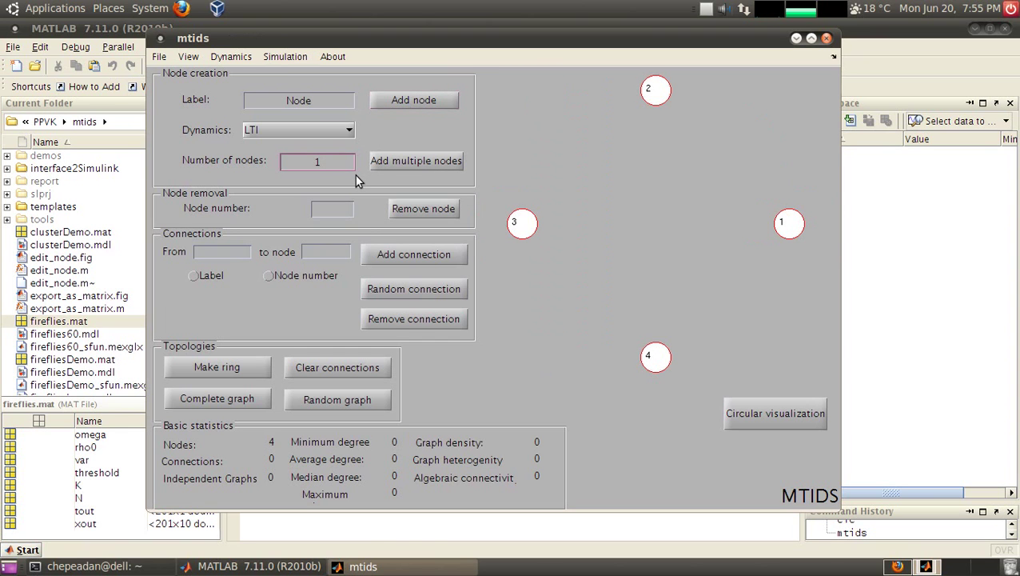
type("0")
left_click(413, 159)
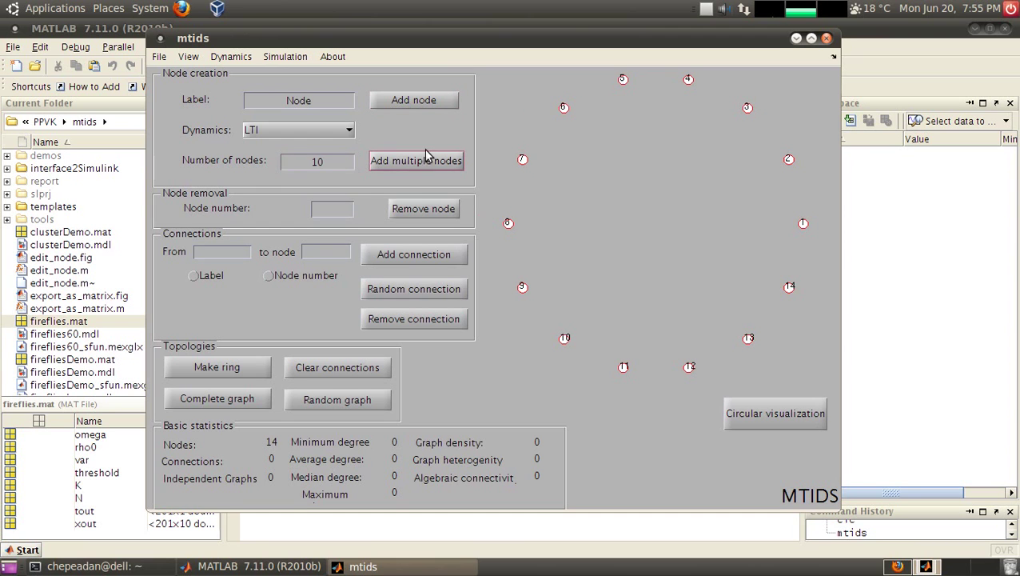
left_click(159, 56)
left_click(190, 76)
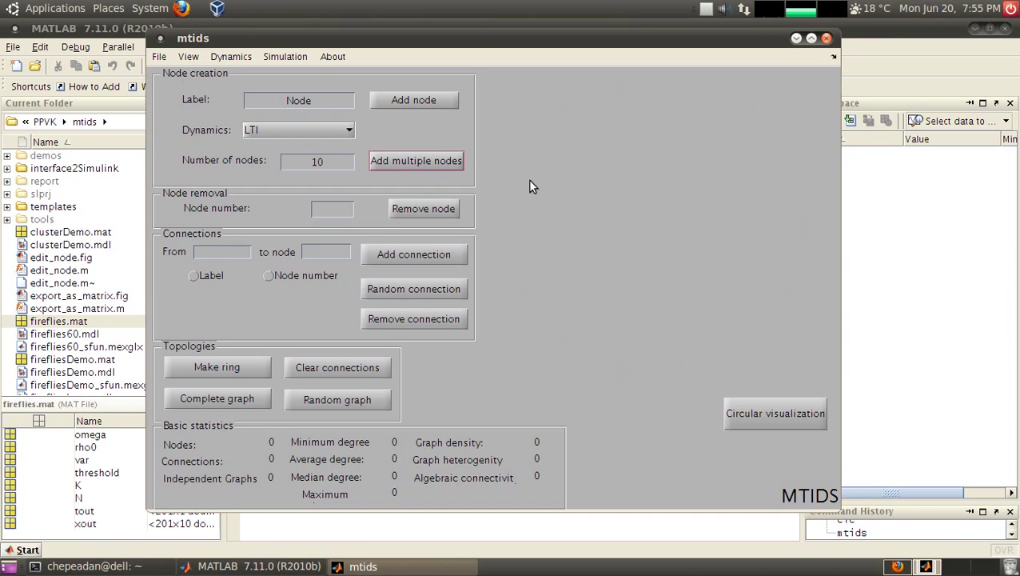
Add two nodes, view node 2's settings without changes, then connect and disconnect nodes 1 and 2
key("space")
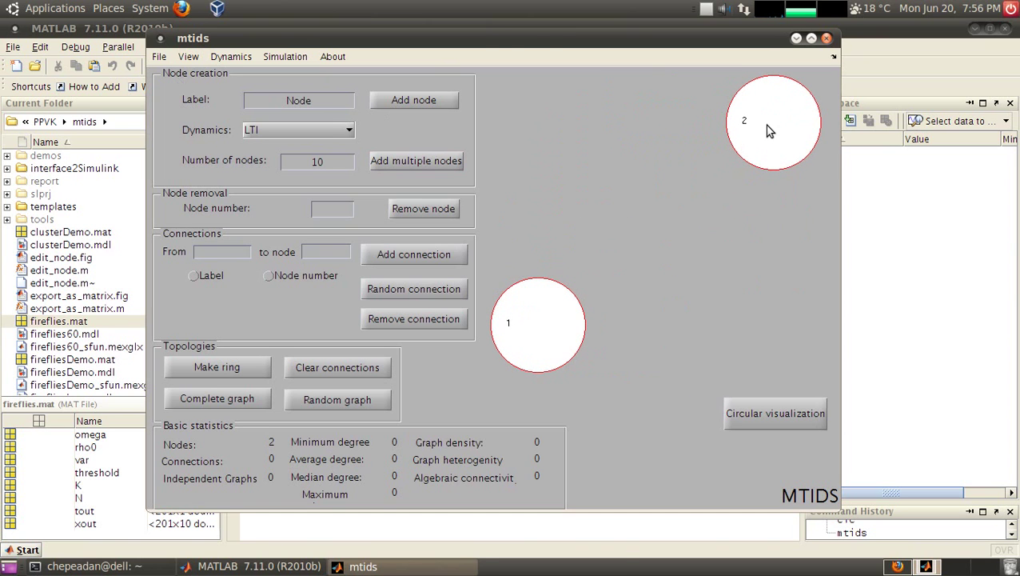
left_click(768, 130)
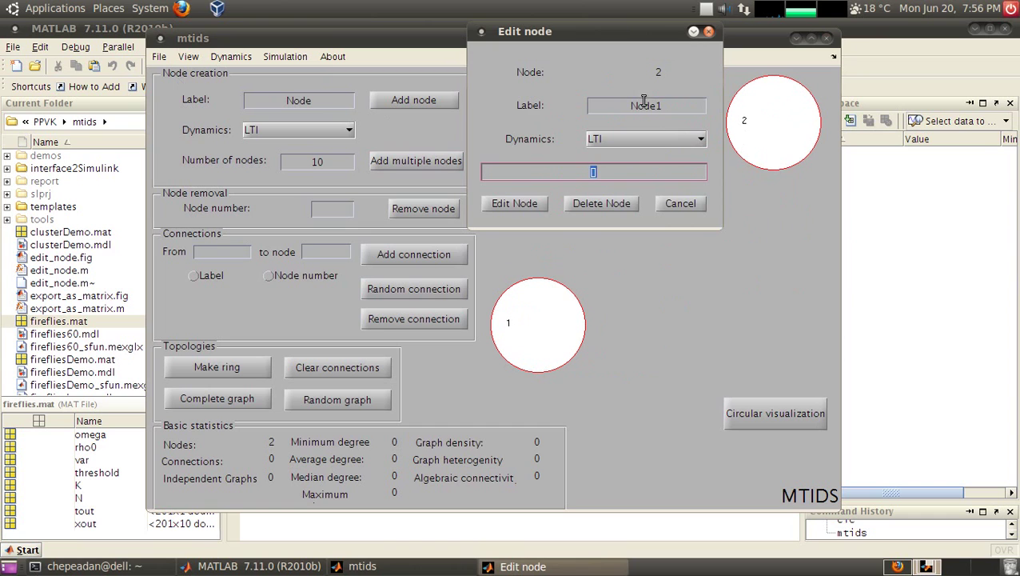
left_click(678, 205)
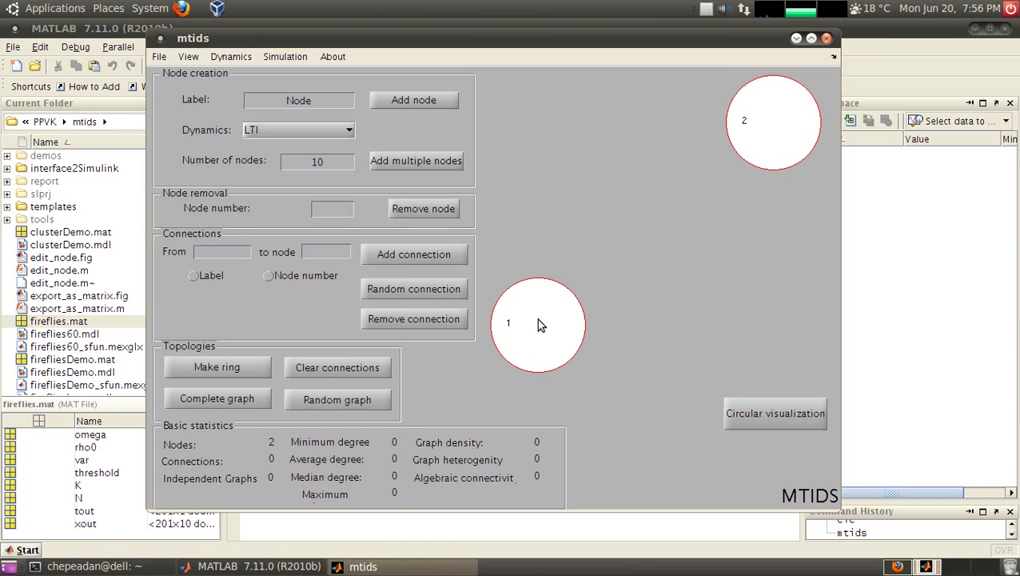
left_click(777, 124)
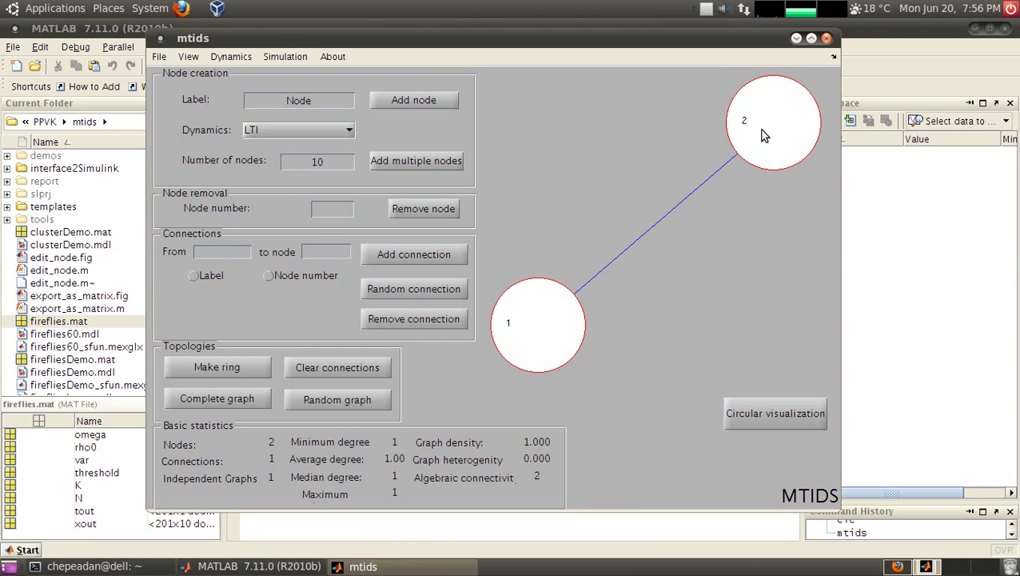
left_click(557, 316)
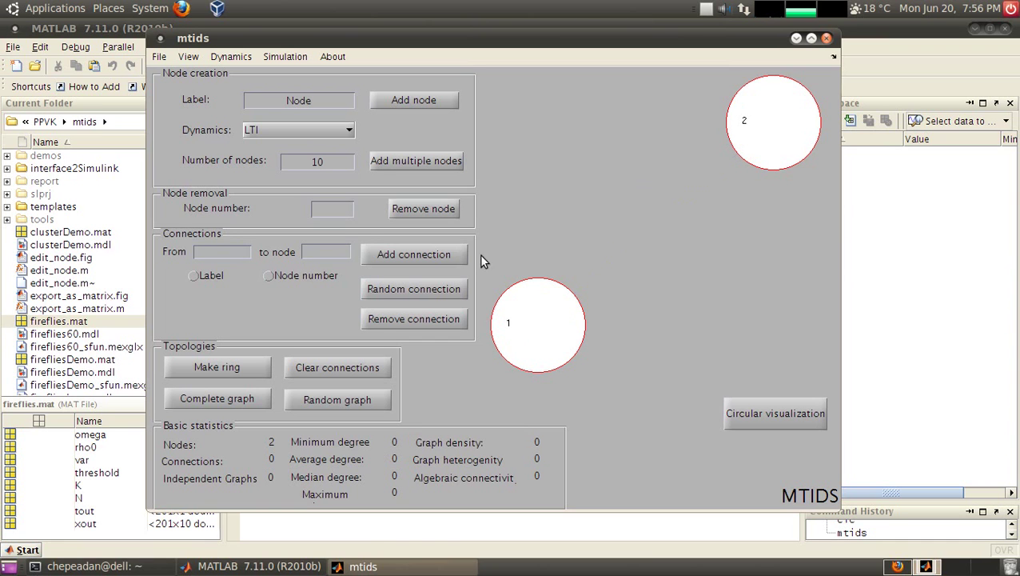
Start a new empty graph, add ten nodes, and try the Complete graph option
left_click(163, 59)
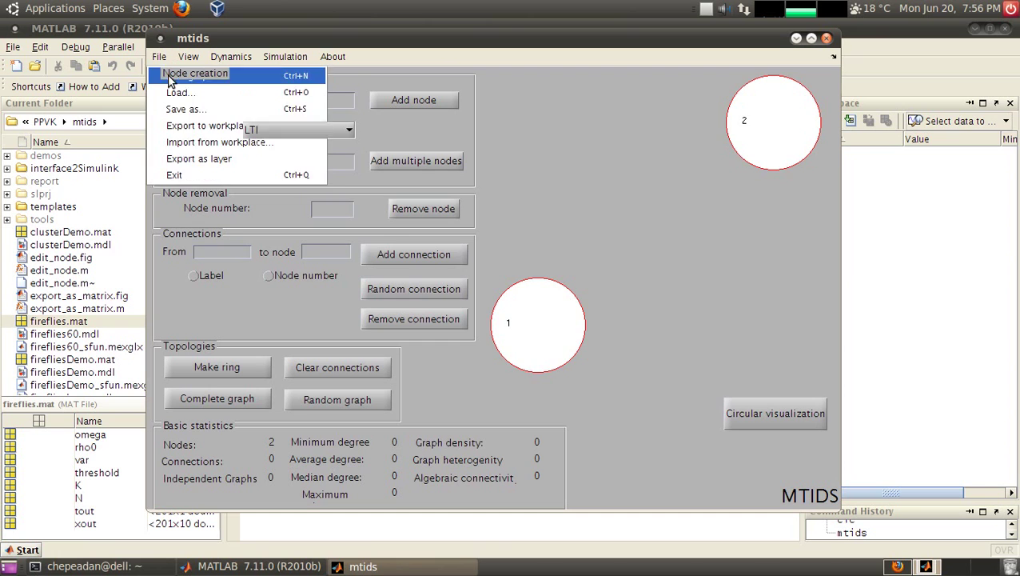
left_click(189, 76)
left_click(438, 163)
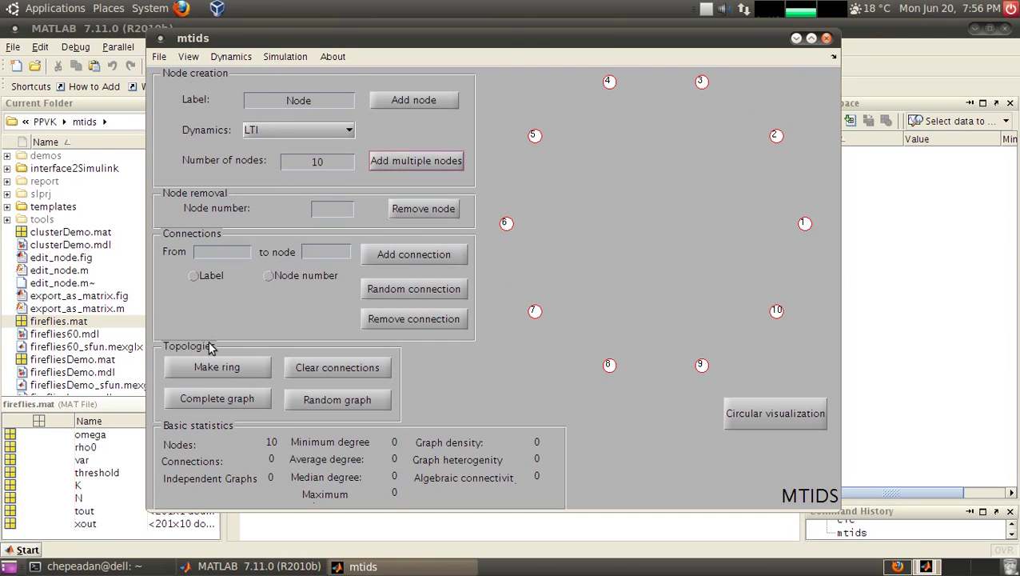
left_click(215, 401)
Try random and ring topologies, clearing each, then join all ten nodes as a complete graph (45 connections)
left_click(328, 399)
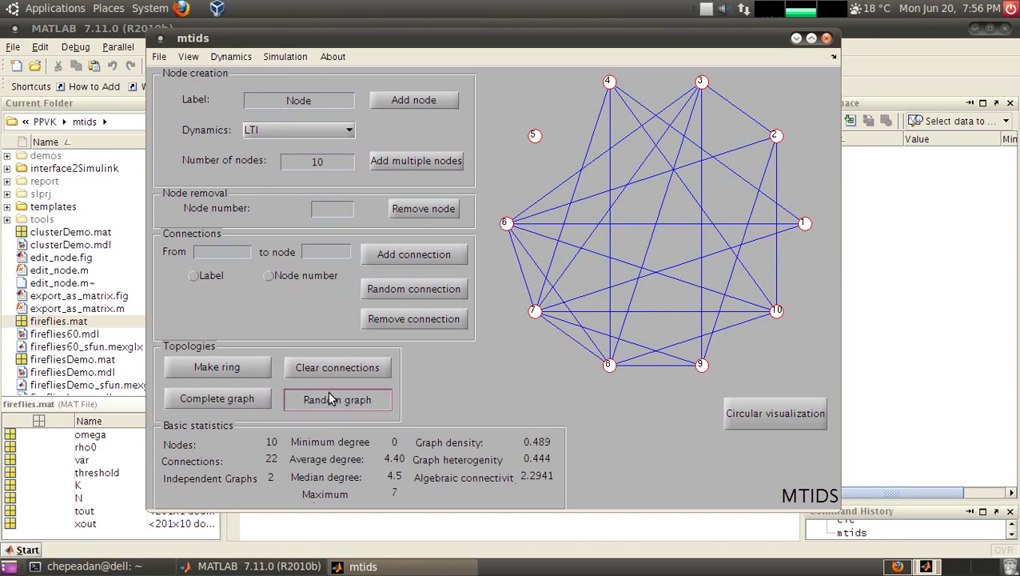
left_click(329, 399)
left_click(329, 399)
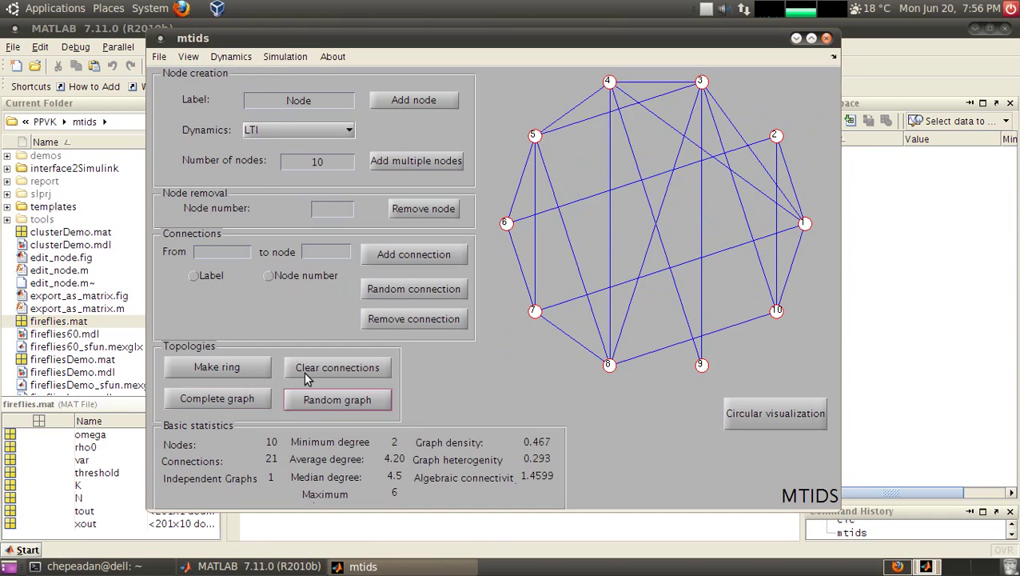
left_click(305, 374)
left_click(242, 373)
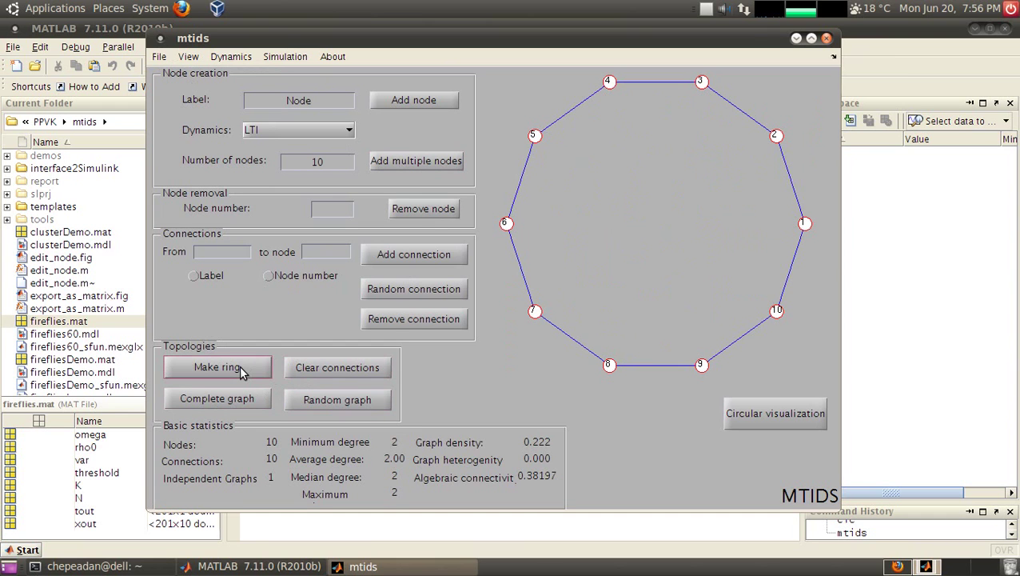
left_click(319, 374)
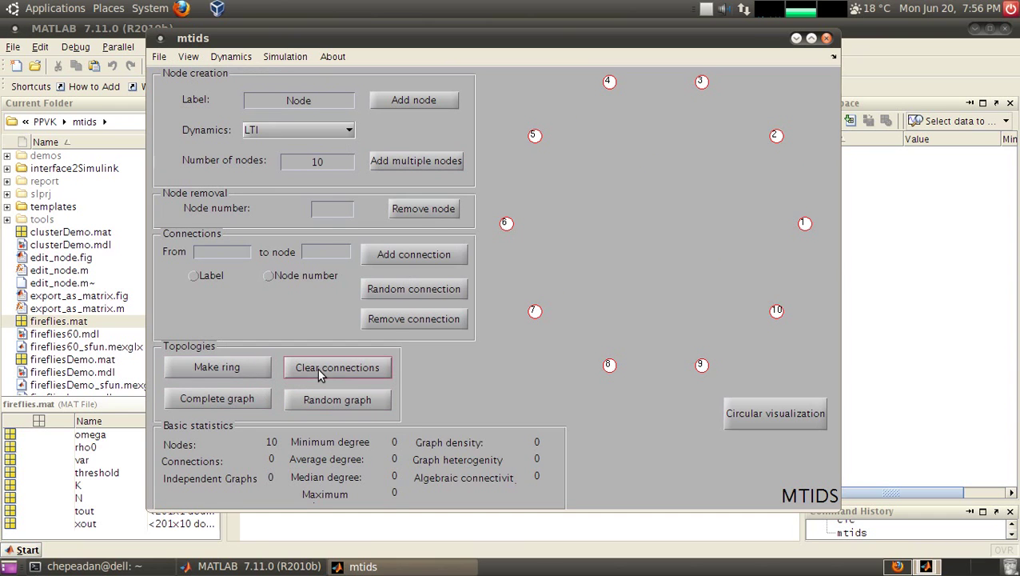
left_click(226, 404)
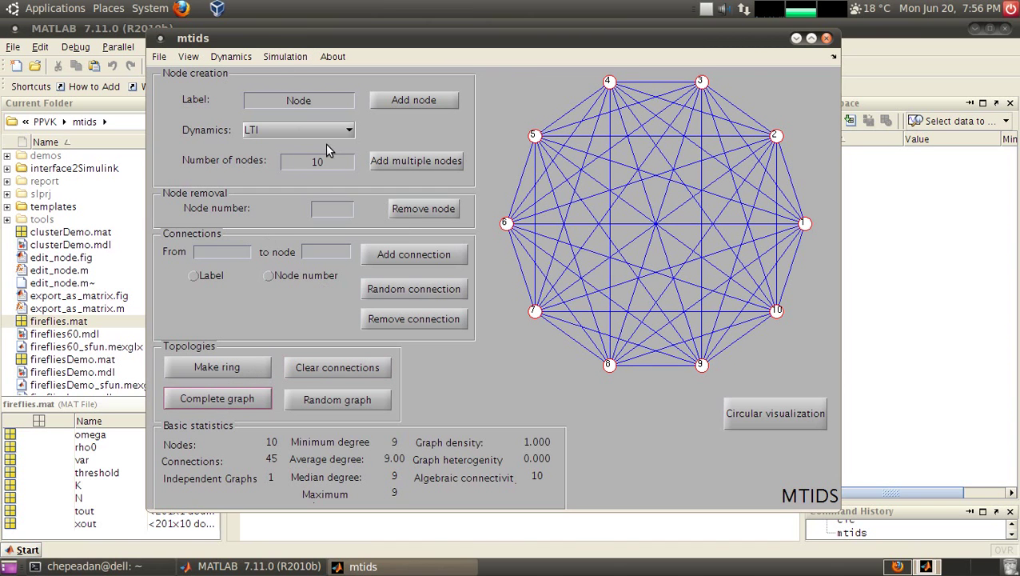
left_click(286, 56)
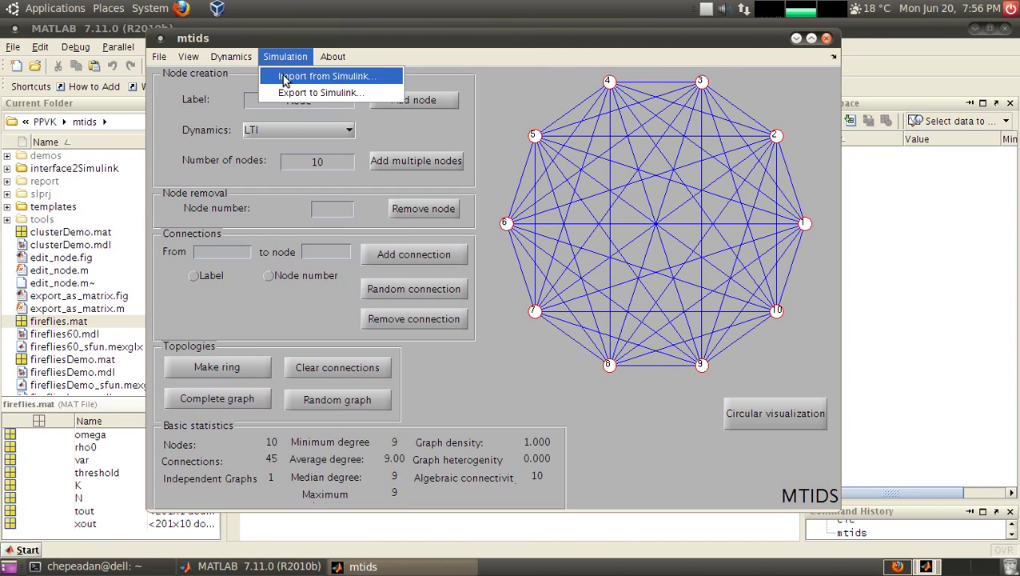
left_click(292, 93)
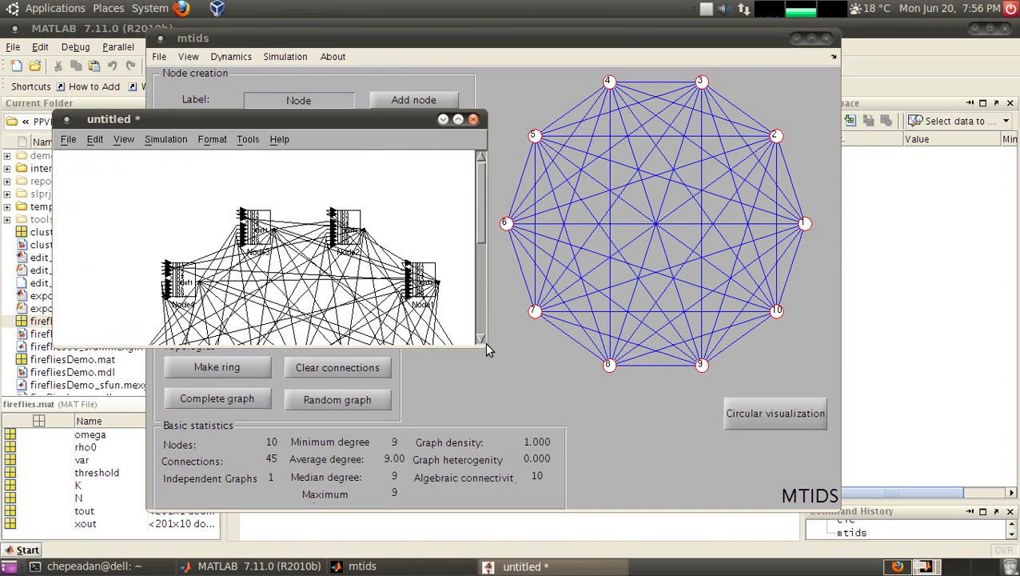
left_click_drag(477, 340, 605, 519)
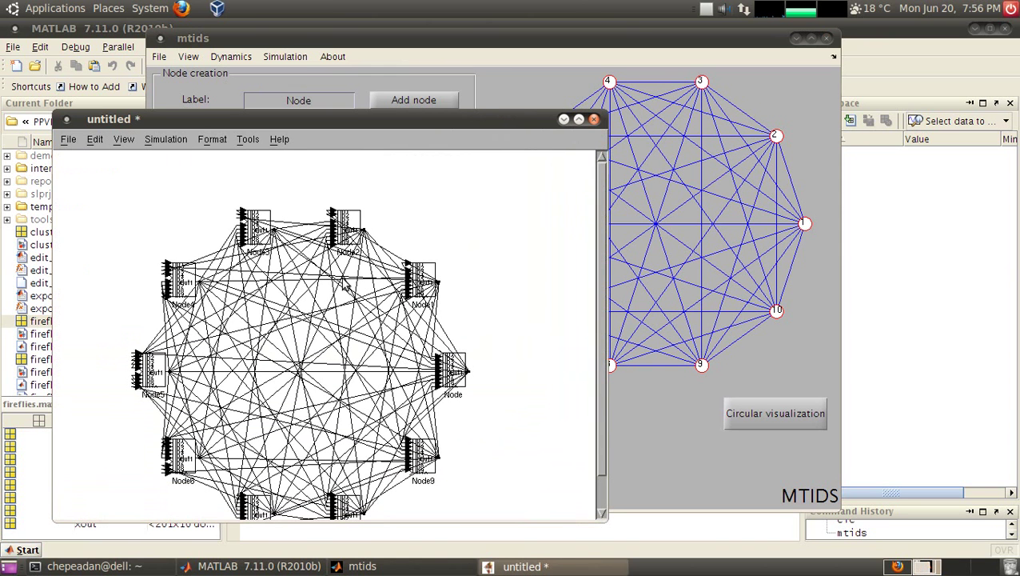
double_click(347, 216)
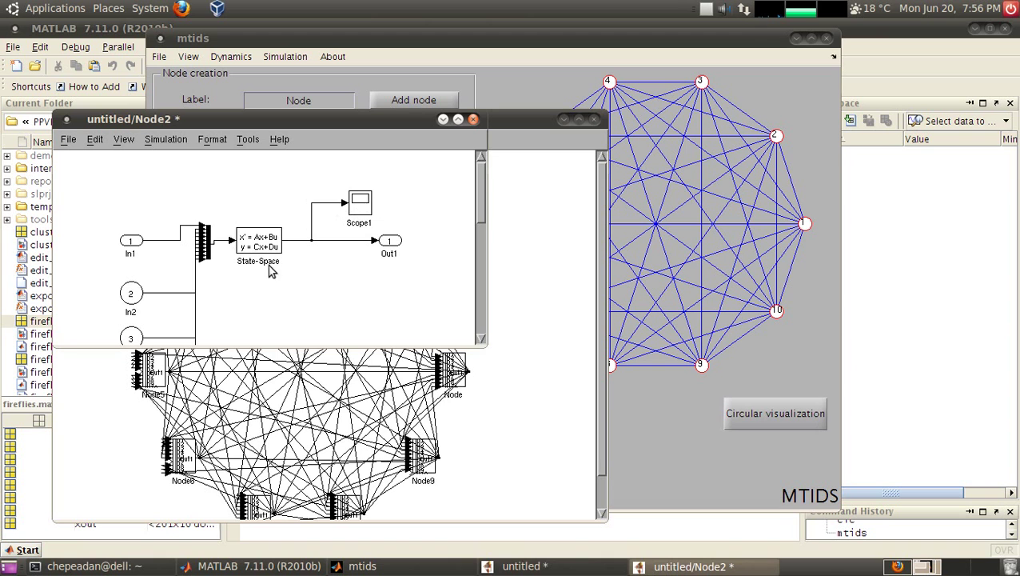
left_click(473, 120)
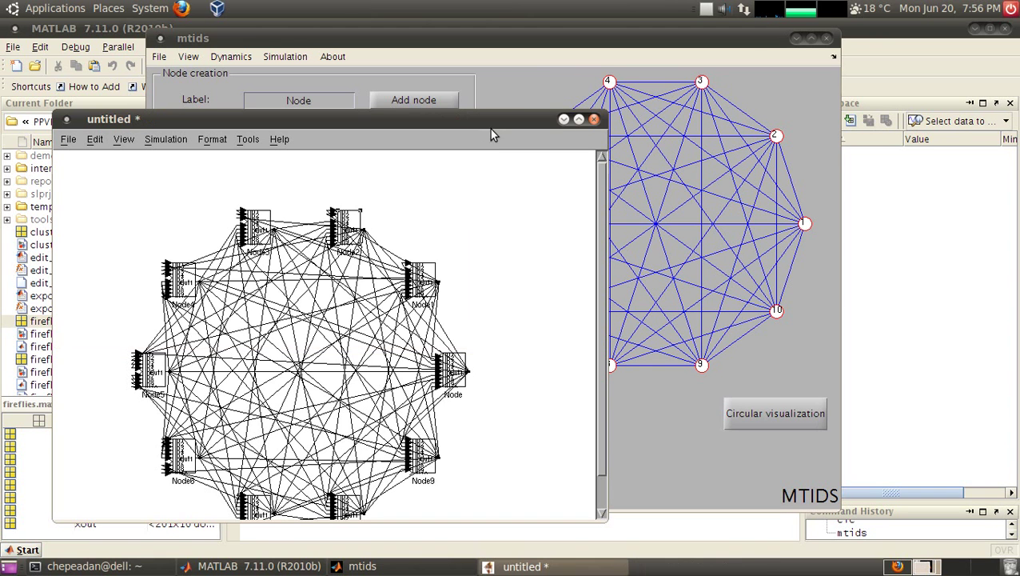
left_click(594, 119)
left_click(341, 363)
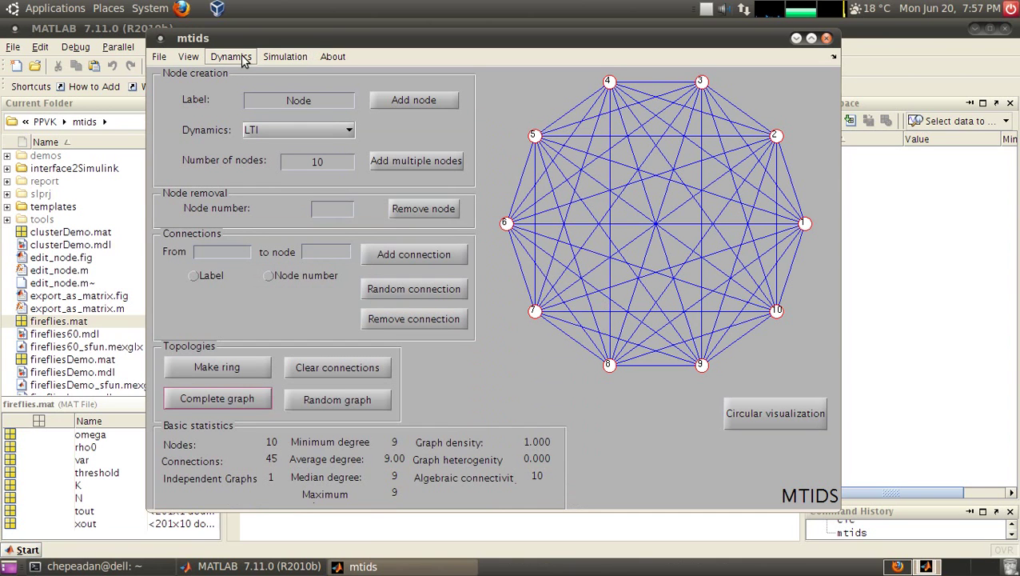
Start a new graph and import the kuramoto.mdl template via Dynamics > Add mdl template
left_click(159, 57)
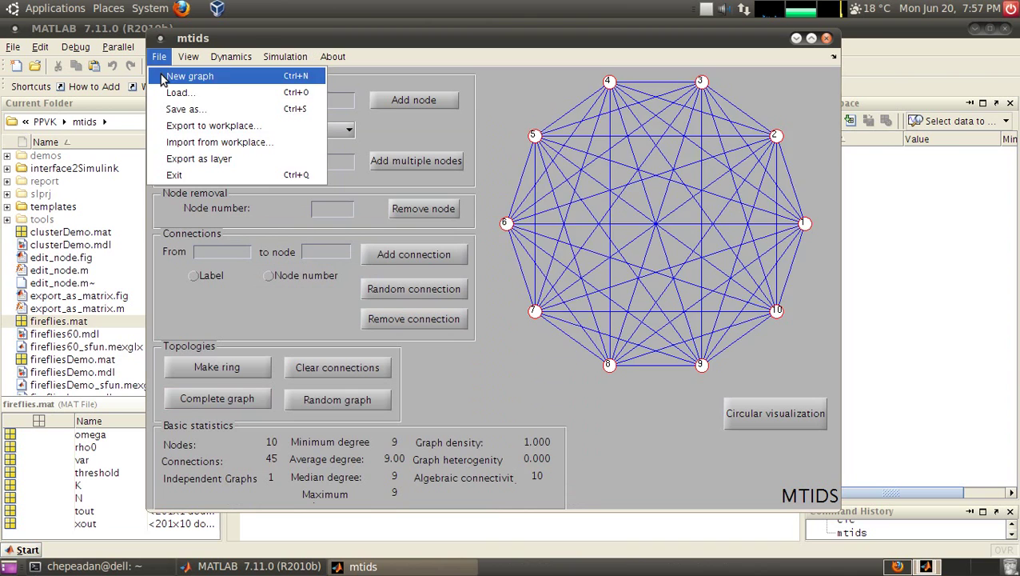
left_click(190, 76)
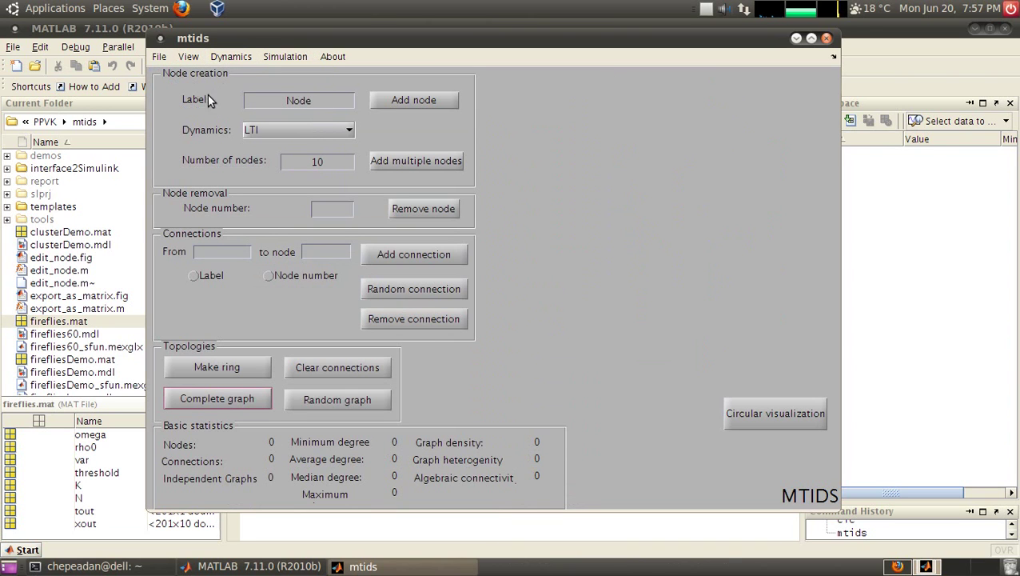
left_click(242, 62)
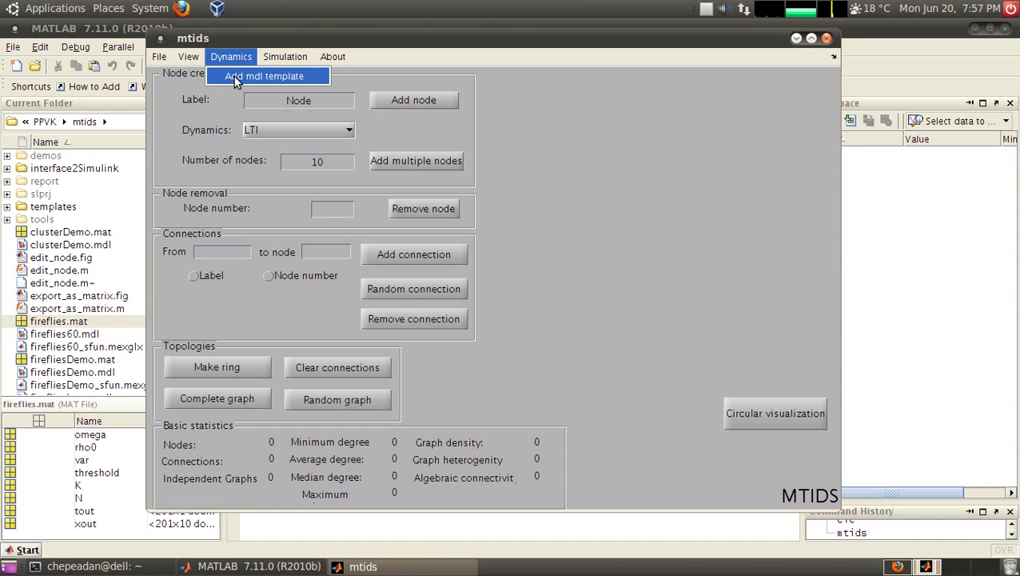
left_click(235, 78)
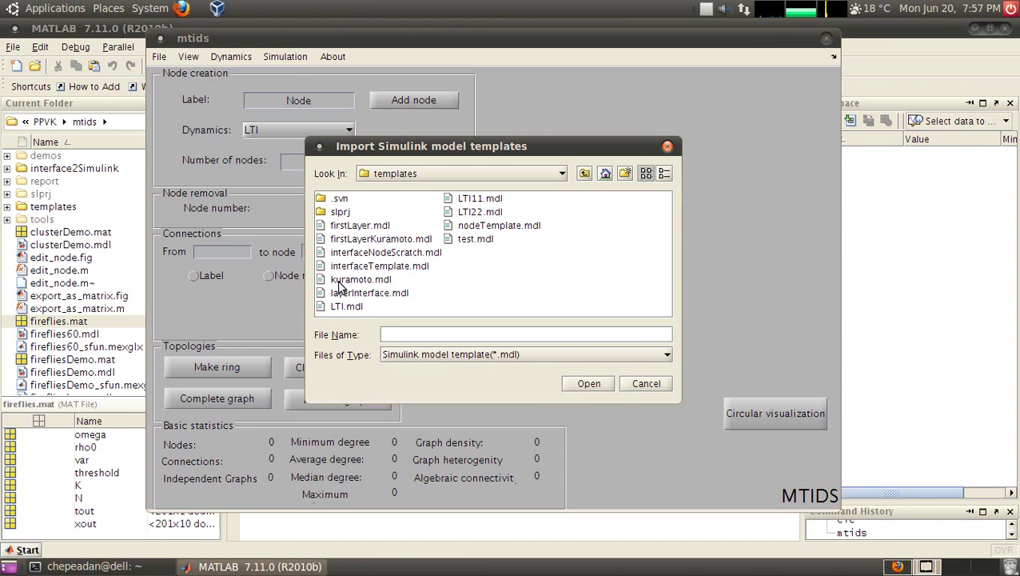
double_click(338, 280)
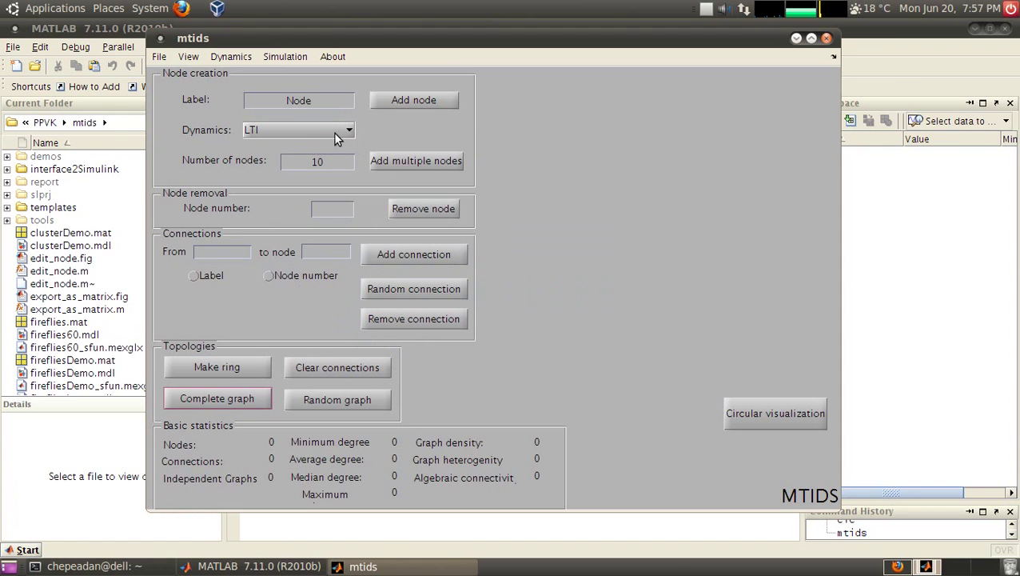
Set node dynamics to kuramoto, add ten nodes, and join them as a complete graph of 45 connections
left_click(336, 139)
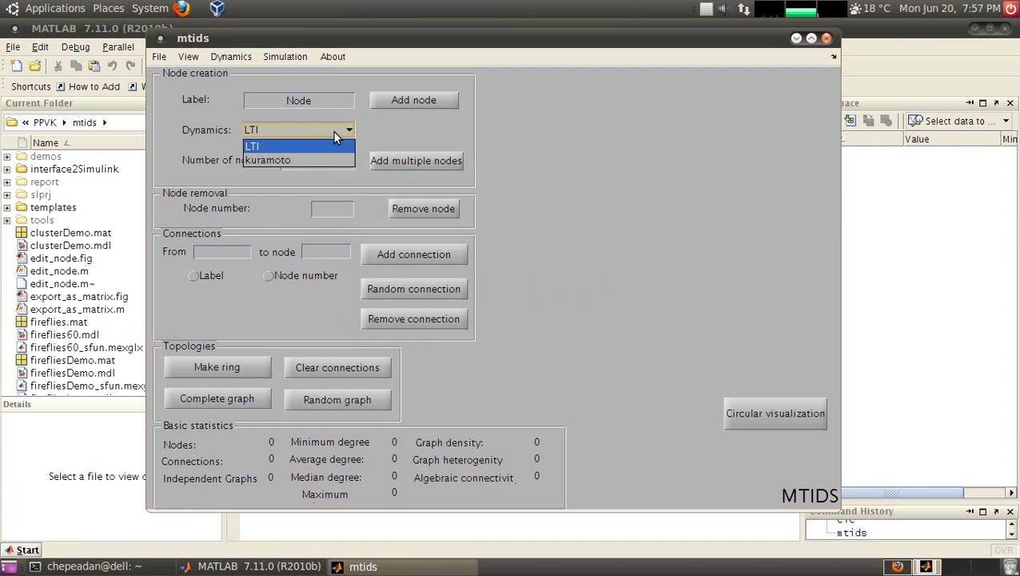
left_click(329, 159)
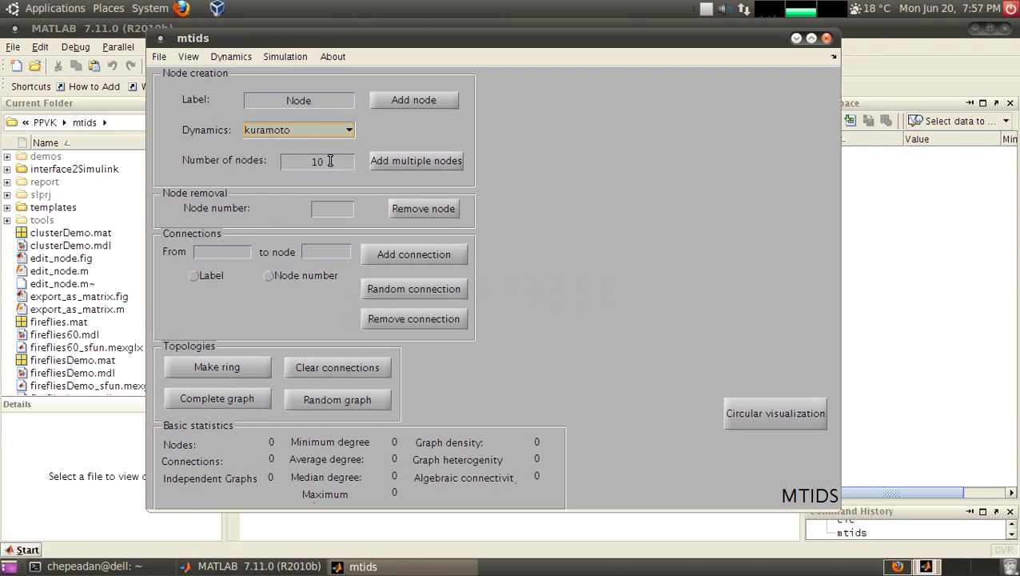
left_click(405, 167)
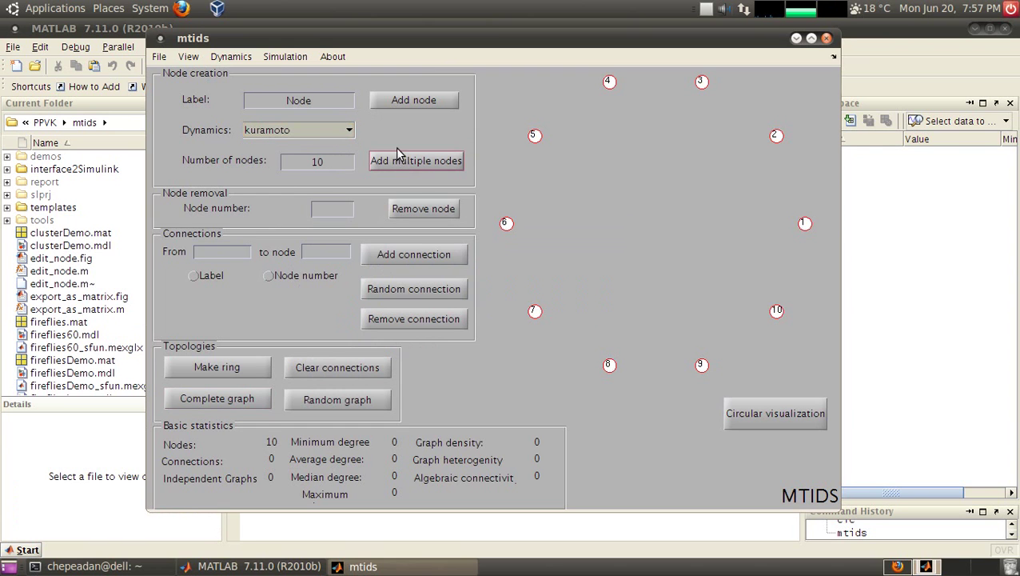
left_click(207, 394)
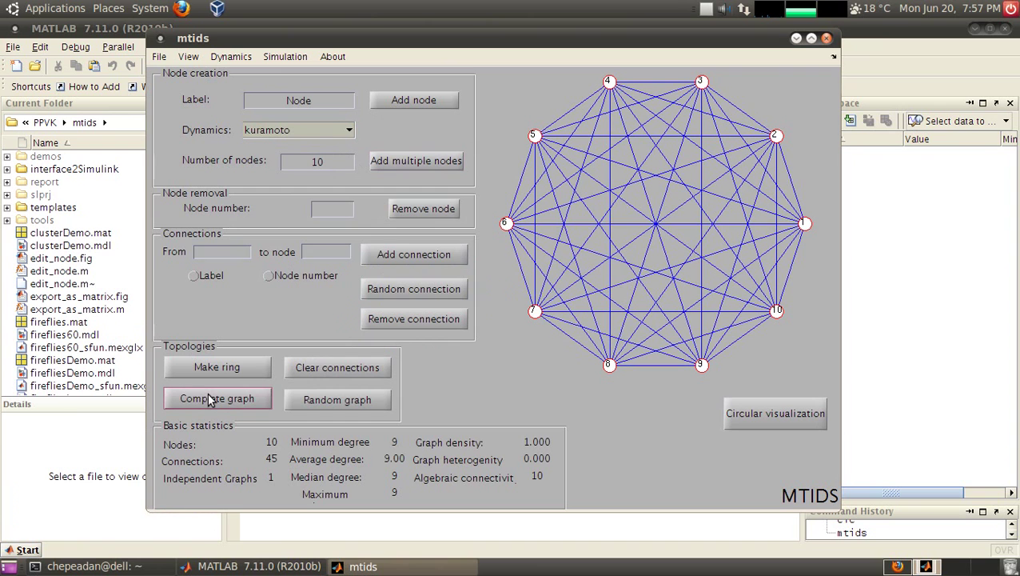
Export the ten-node graph to a new Simulink model and enlarge its window
left_click(289, 58)
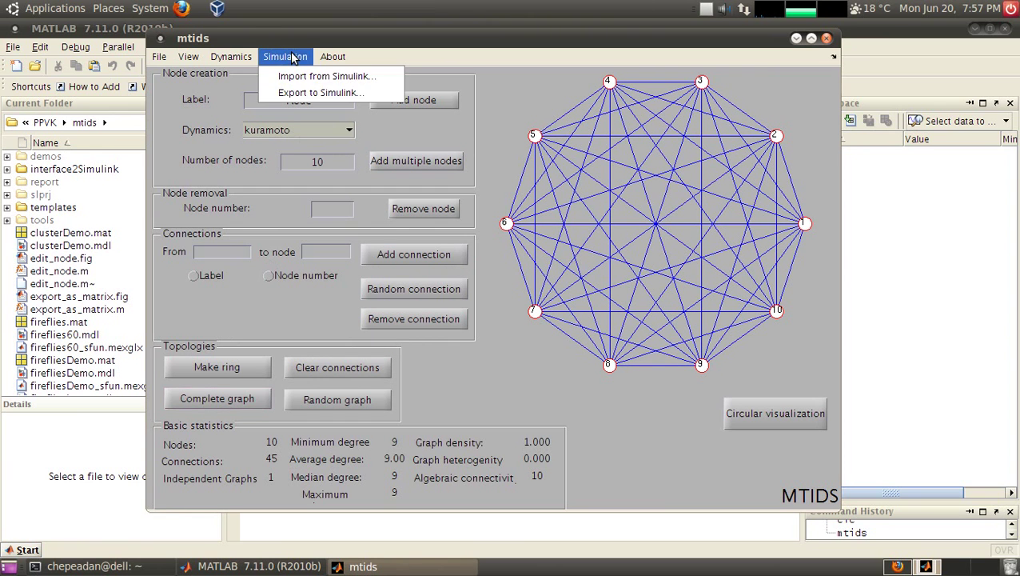
left_click(295, 94)
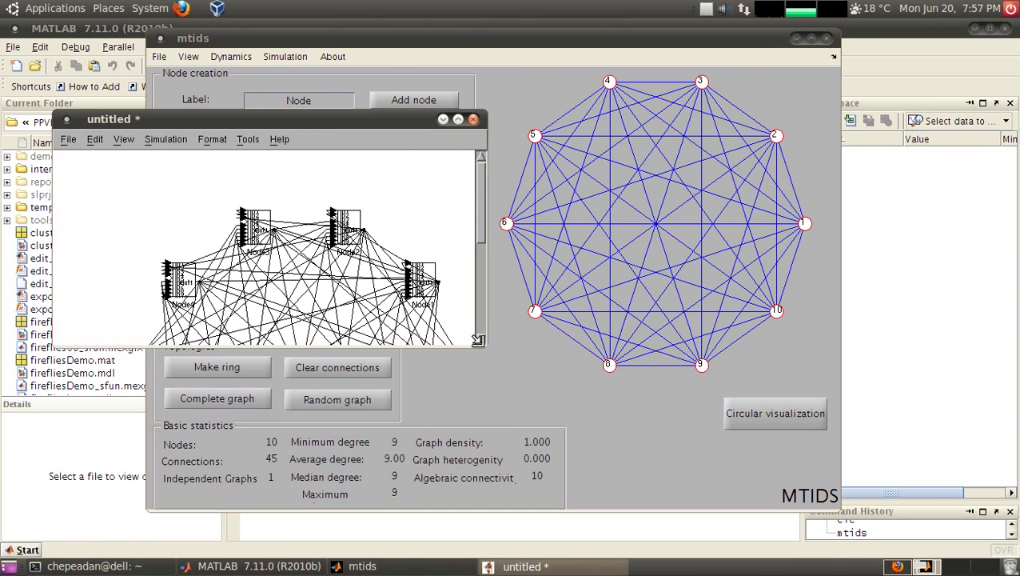
mouse_move(483, 343)
left_mouse_down()
mouse_move(641, 496)
mouse_move(646, 520)
left_mouse_up()
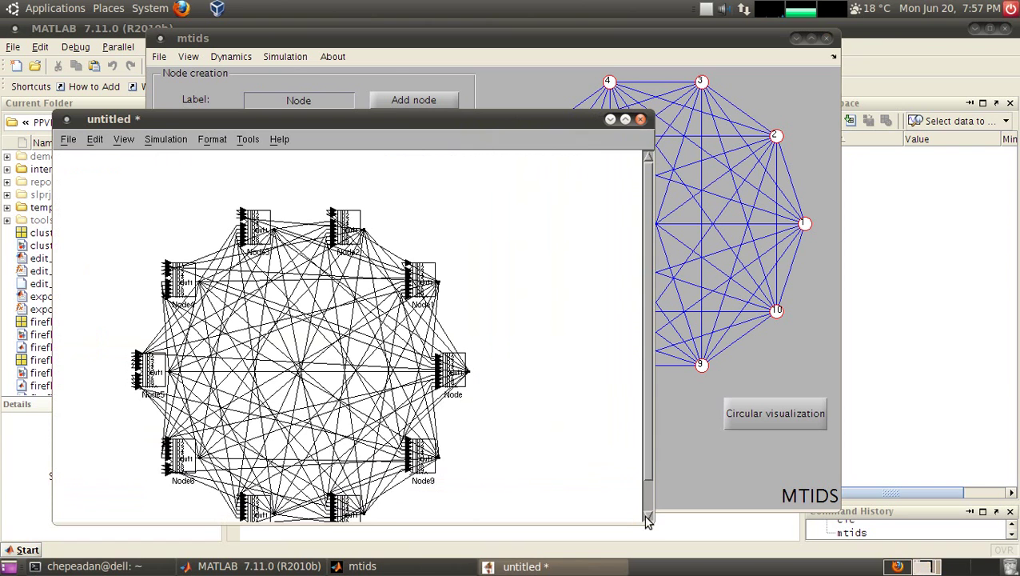
Inspect Node2's internal subsystem diagram, then close it and reposition the model window
double_click(352, 221)
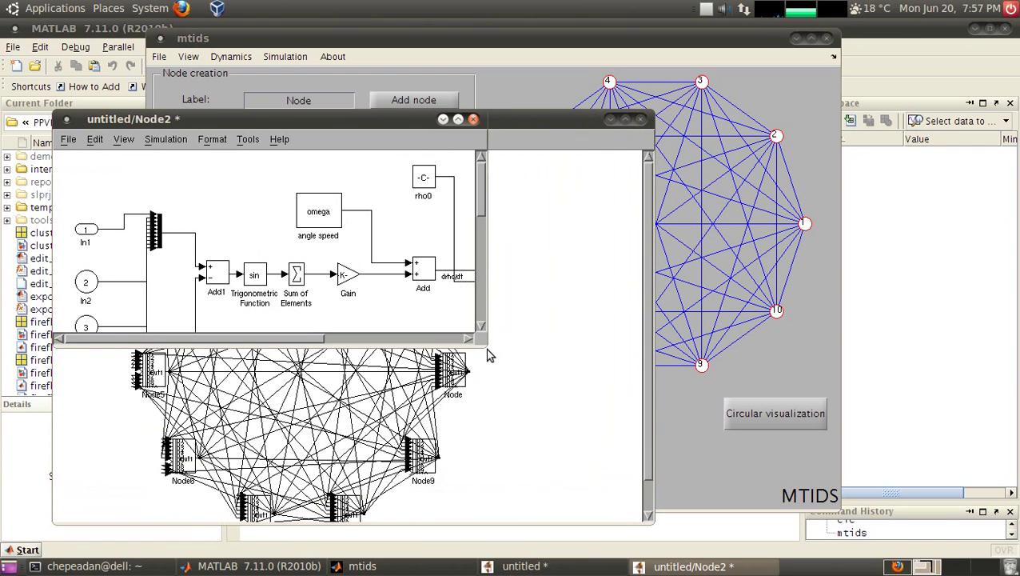
left_click_drag(478, 341, 929, 509)
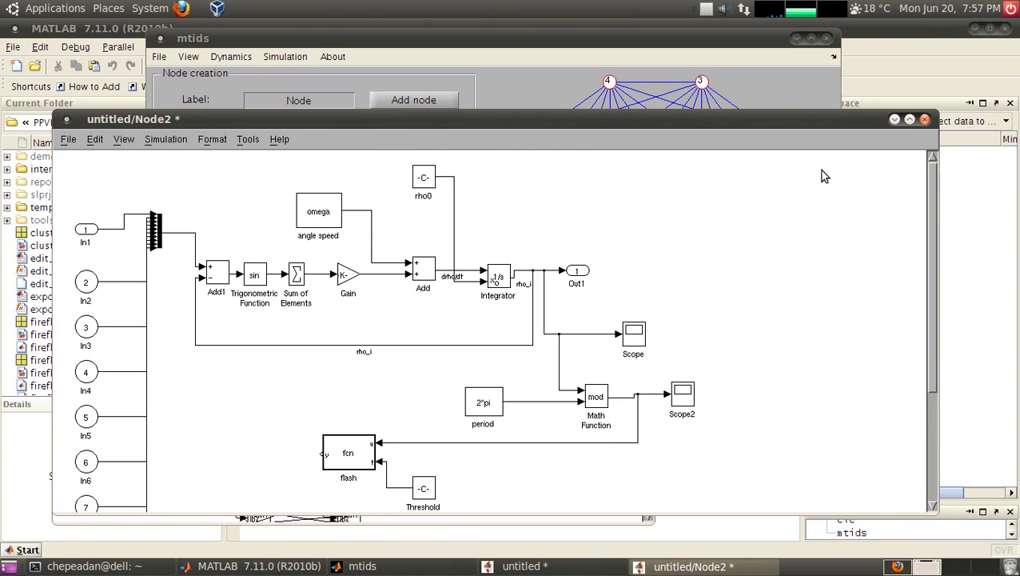
left_click(925, 119)
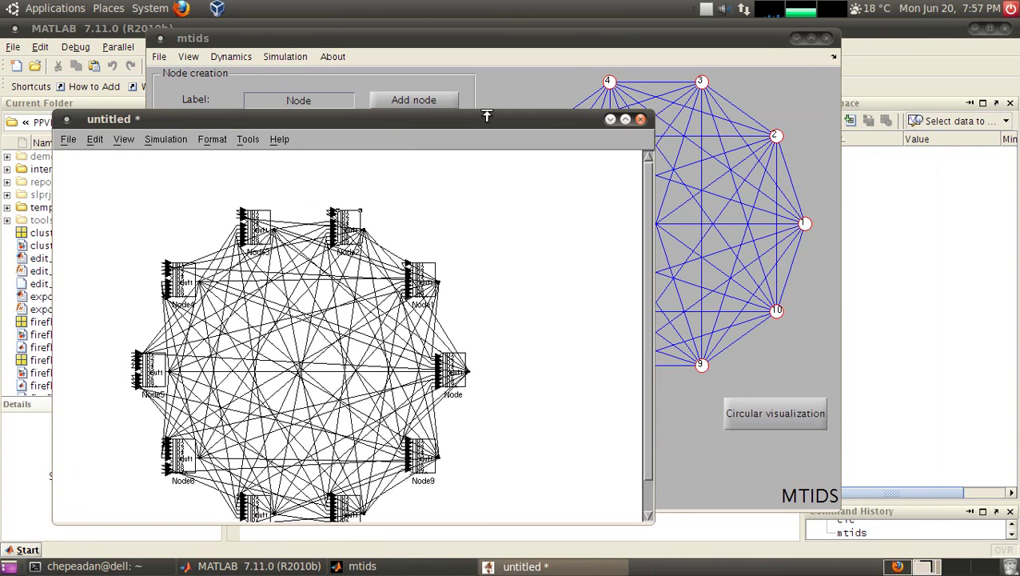
left_click_drag(479, 121, 623, 53)
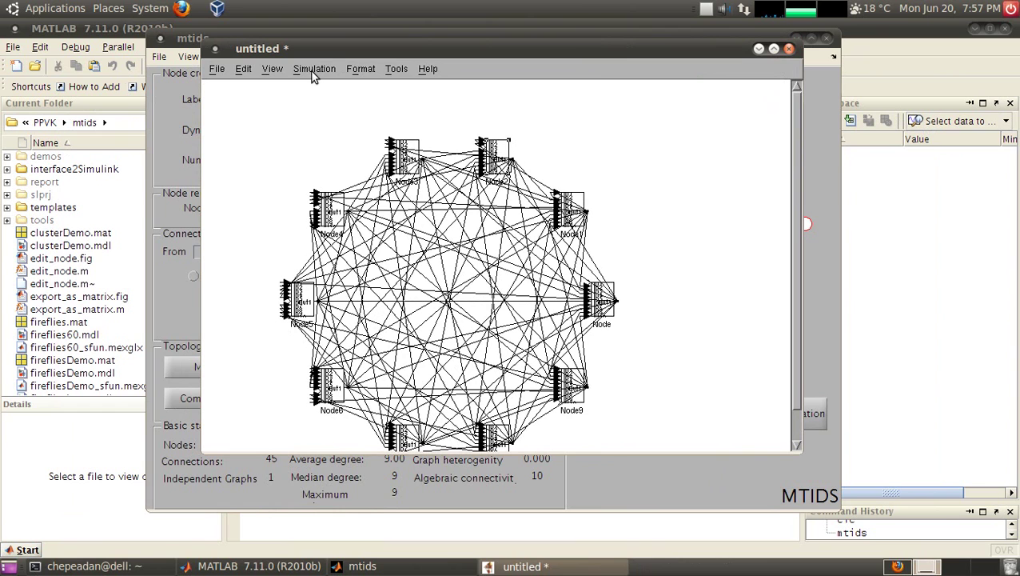
Load fireflies.mat from the Current Folder browser, bringing K, N, omega and the other variables into the workspace
left_click(69, 323)
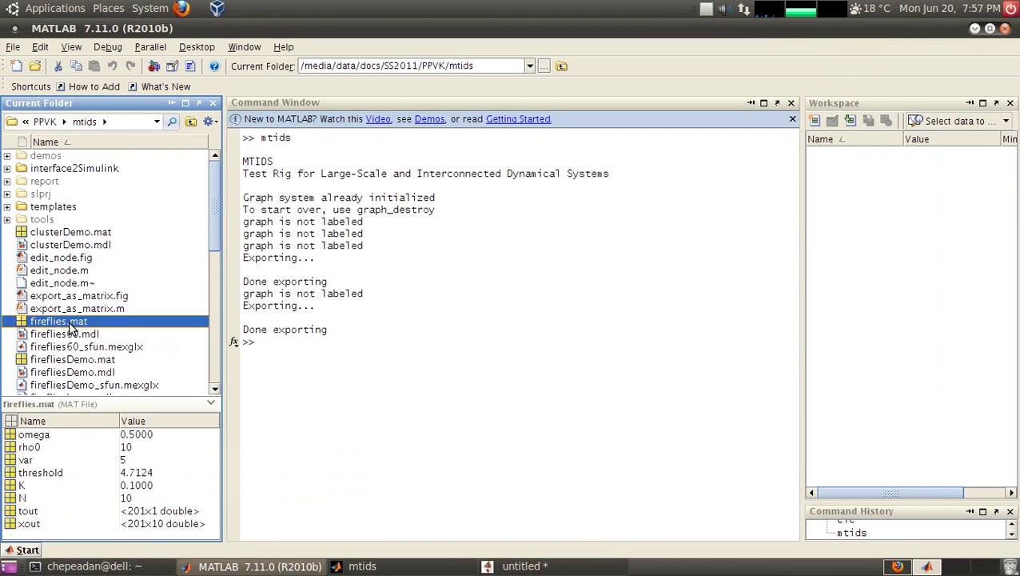
double_click(69, 324)
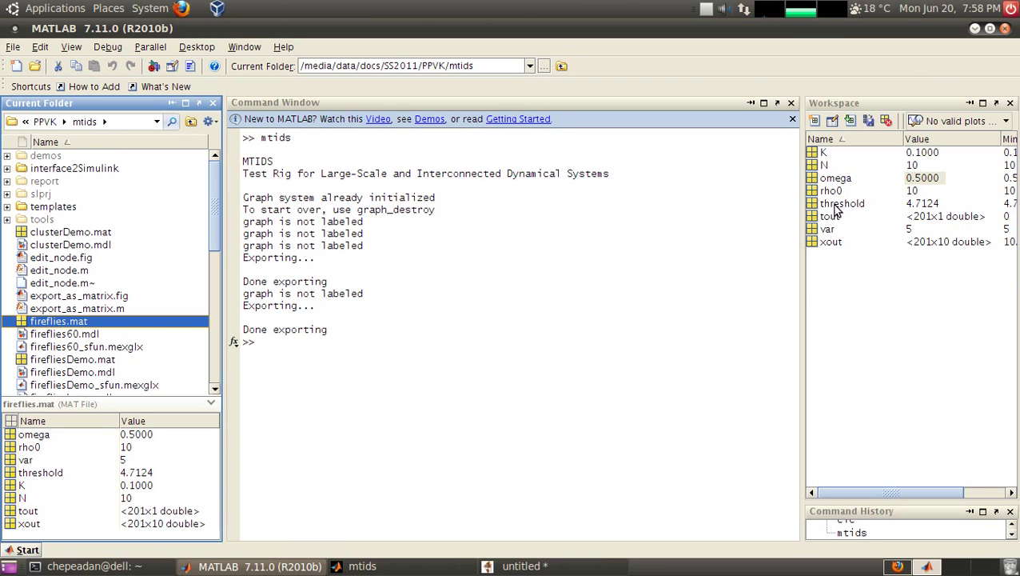
Open the untitled model's Configuration Parameters and set the stop time to 150.0
left_click(524, 565)
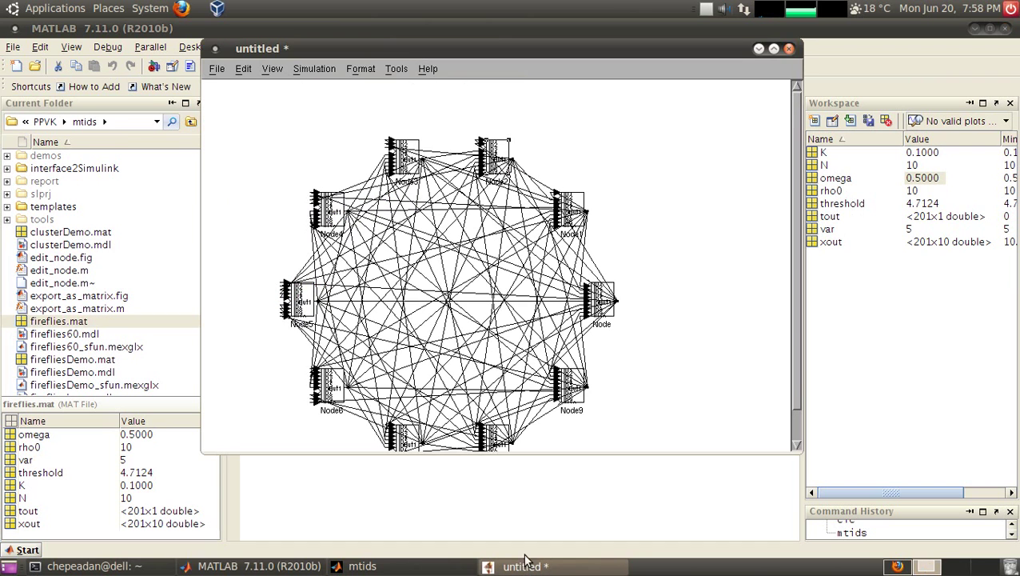
left_click(308, 72)
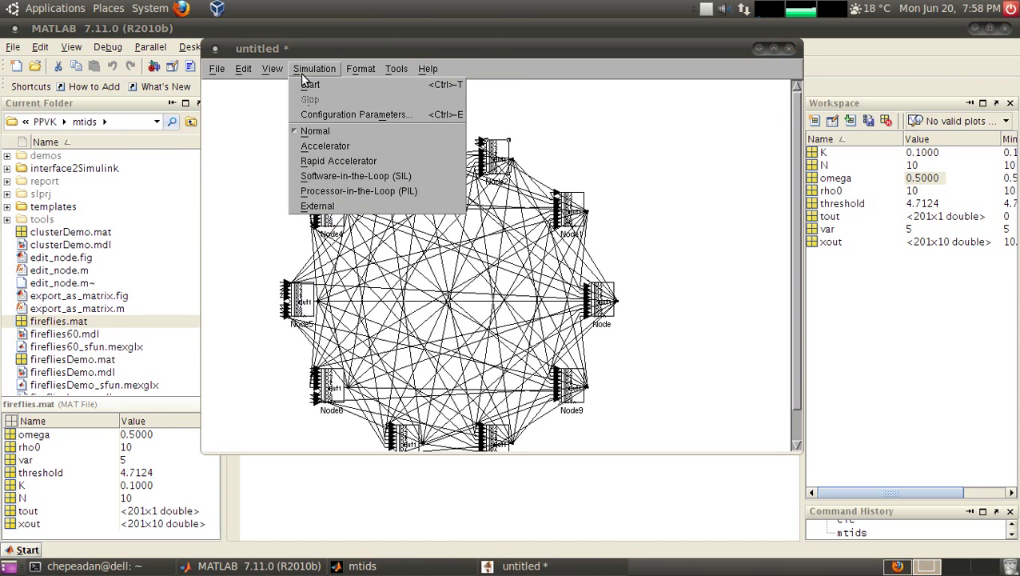
left_click(336, 115)
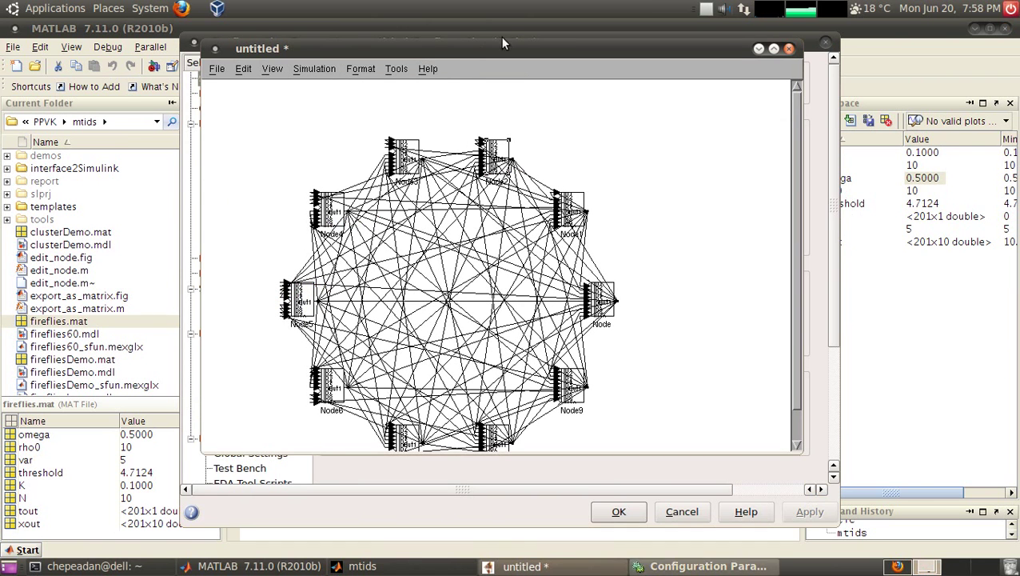
left_click_drag(510, 46, 383, 82)
left_click(444, 39)
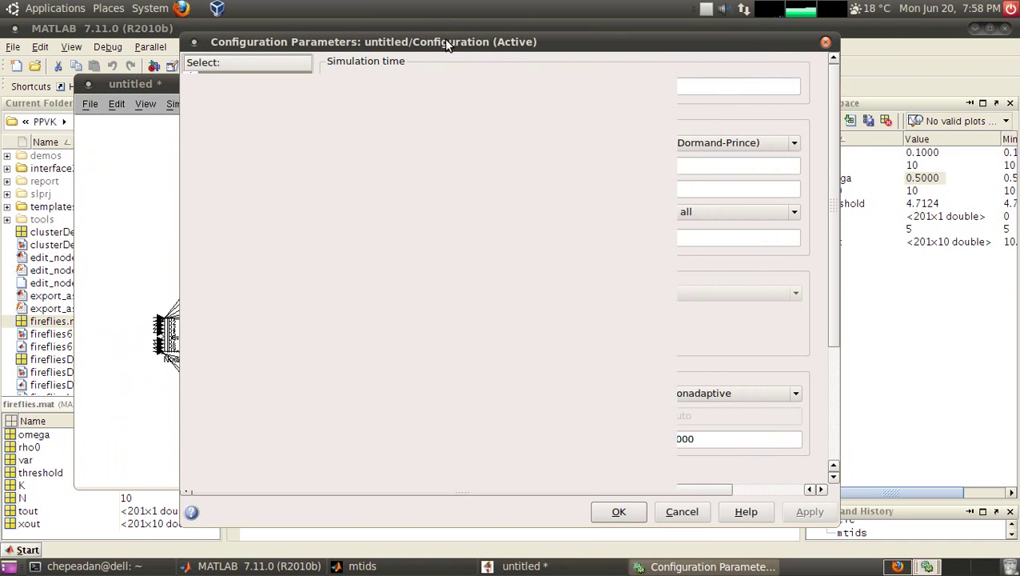
left_click_drag(491, 73, 491, 30)
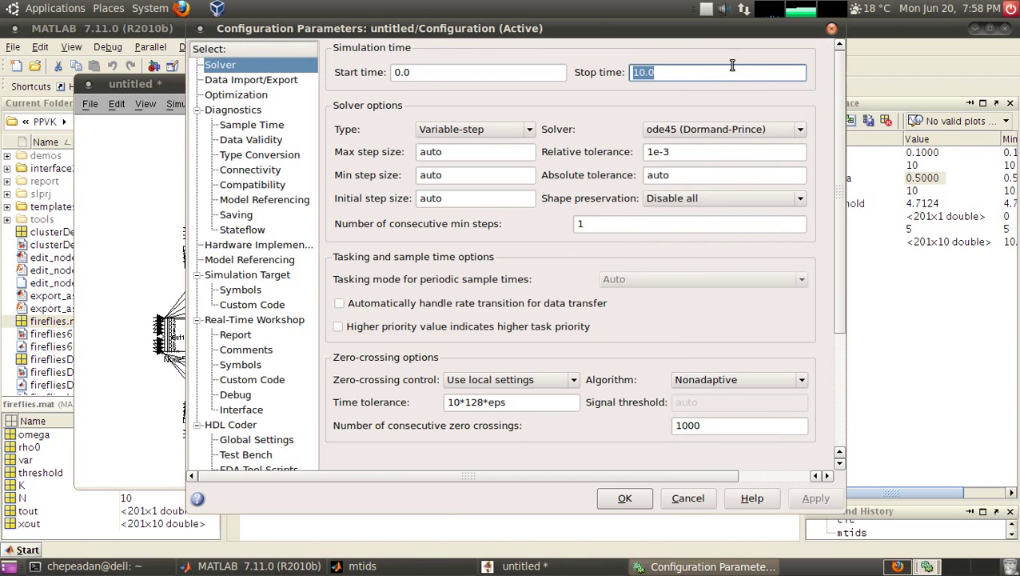
left_click(670, 73)
type("0")
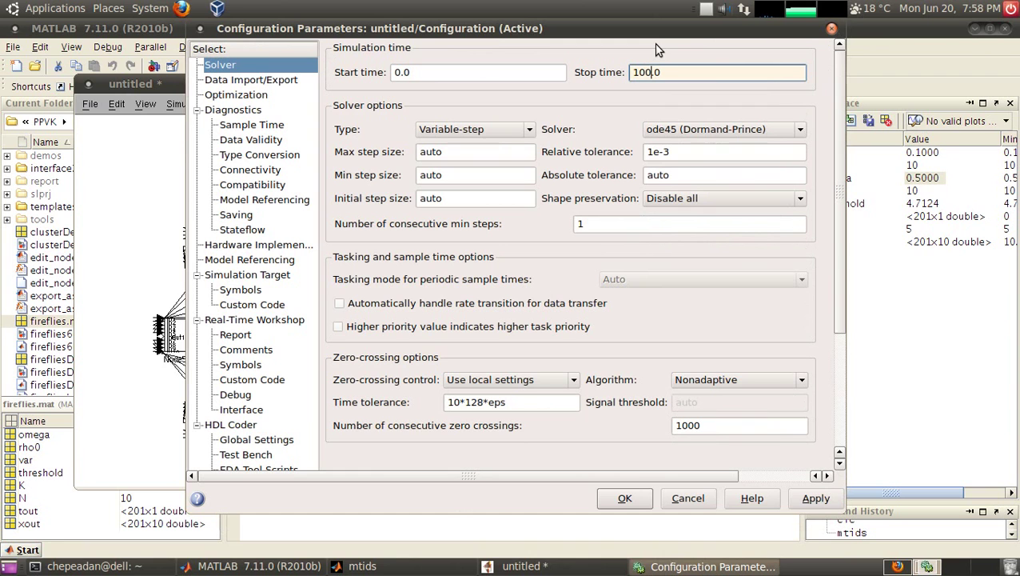
type("50")
Switch the solver to Fixed-step with a 0.5 step size, then apply and close
left_click(485, 129)
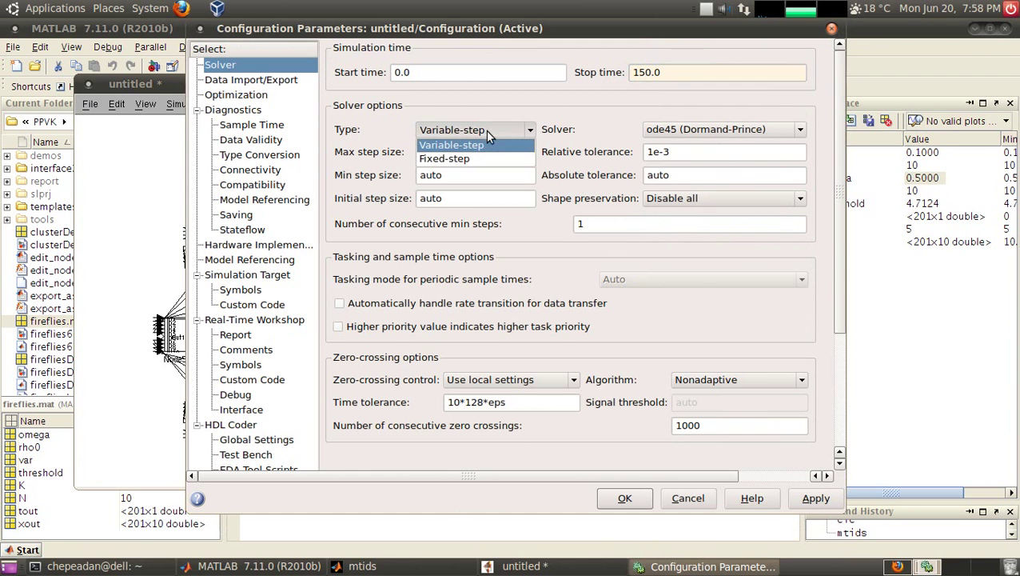
left_click(490, 157)
left_click(610, 154)
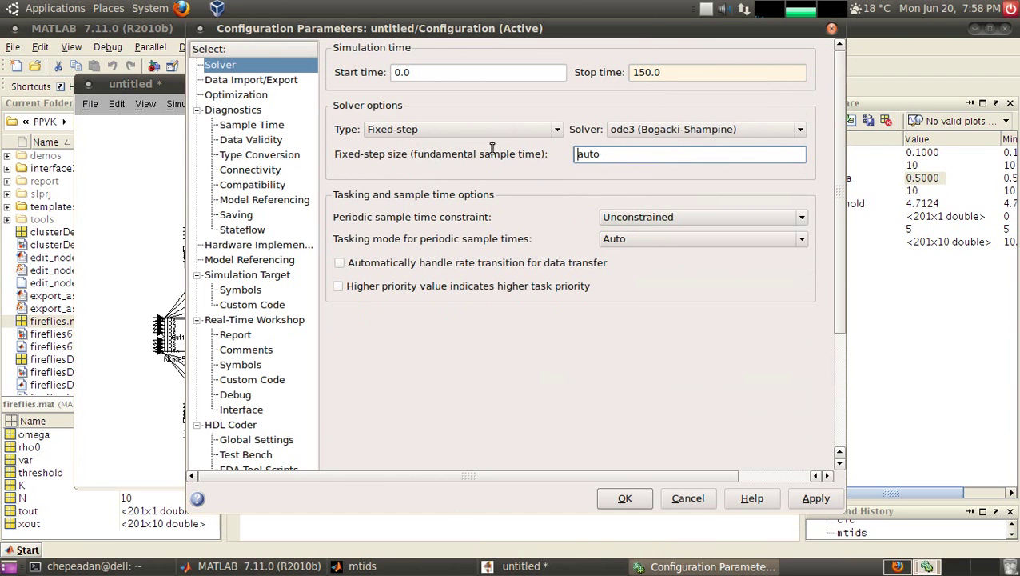
left_click_drag(617, 154, 570, 159)
type("0.5")
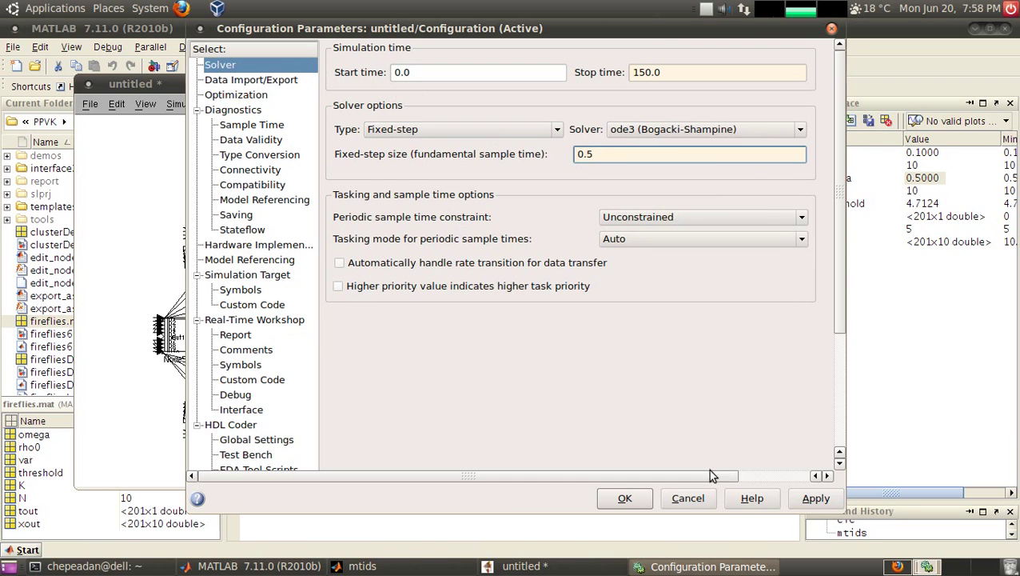
left_click(811, 497)
left_click(622, 498)
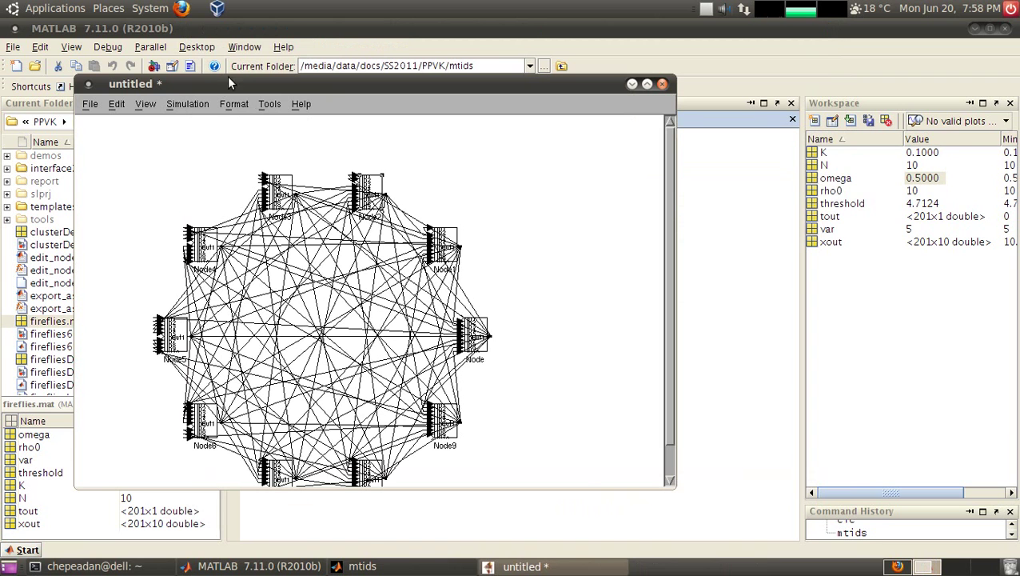
Run the untitled firefly model's simulation, then bring the MTIDS graph window back to front
left_click_drag(244, 82, 308, 35)
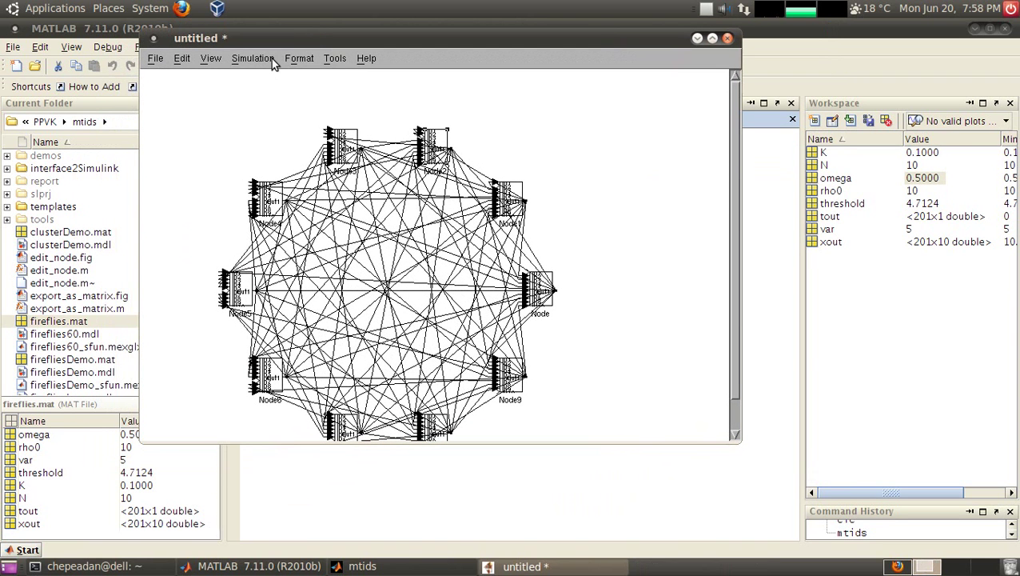
left_click(253, 58)
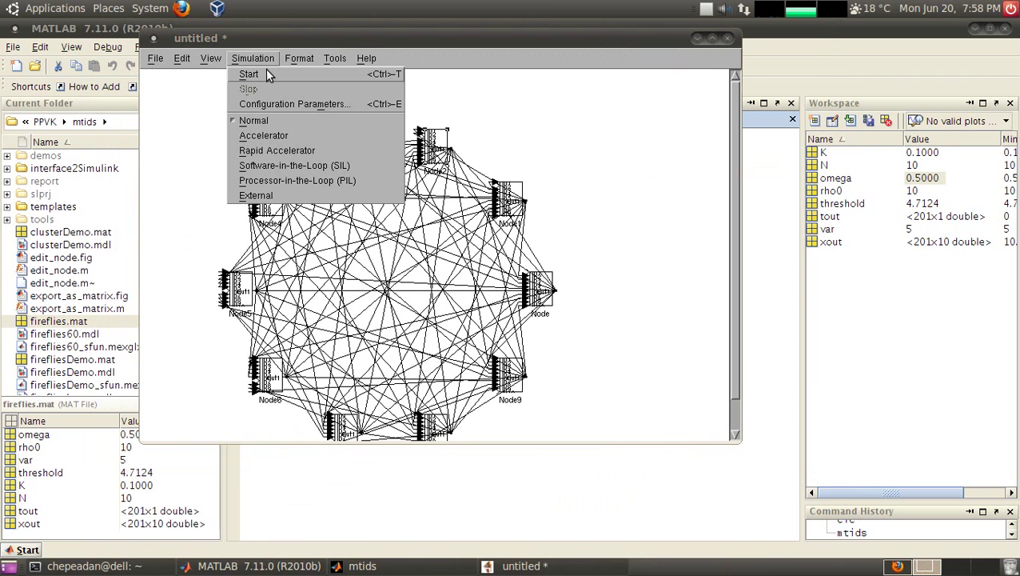
left_click(249, 74)
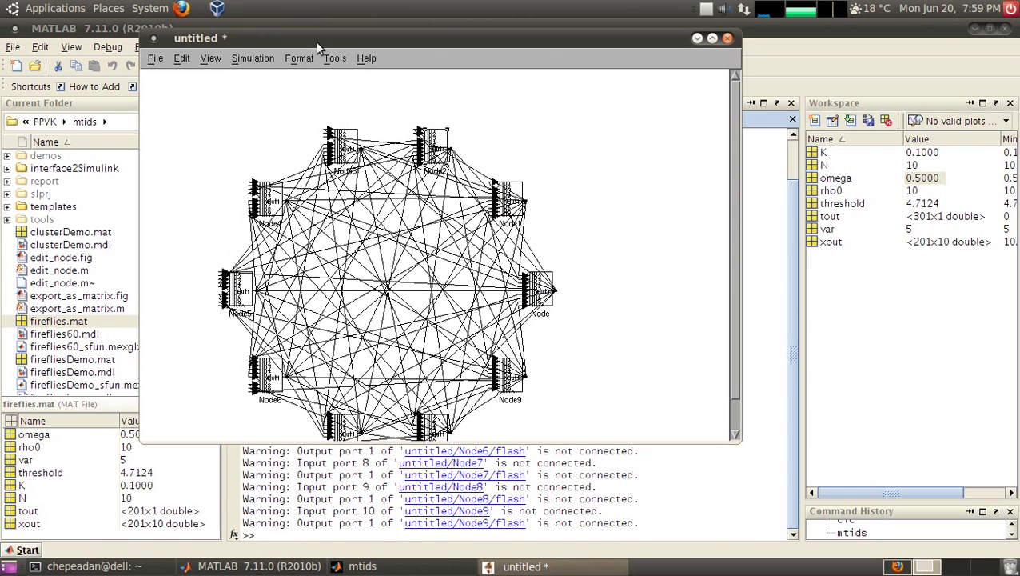
left_click_drag(315, 42, 316, 98)
left_click(361, 566)
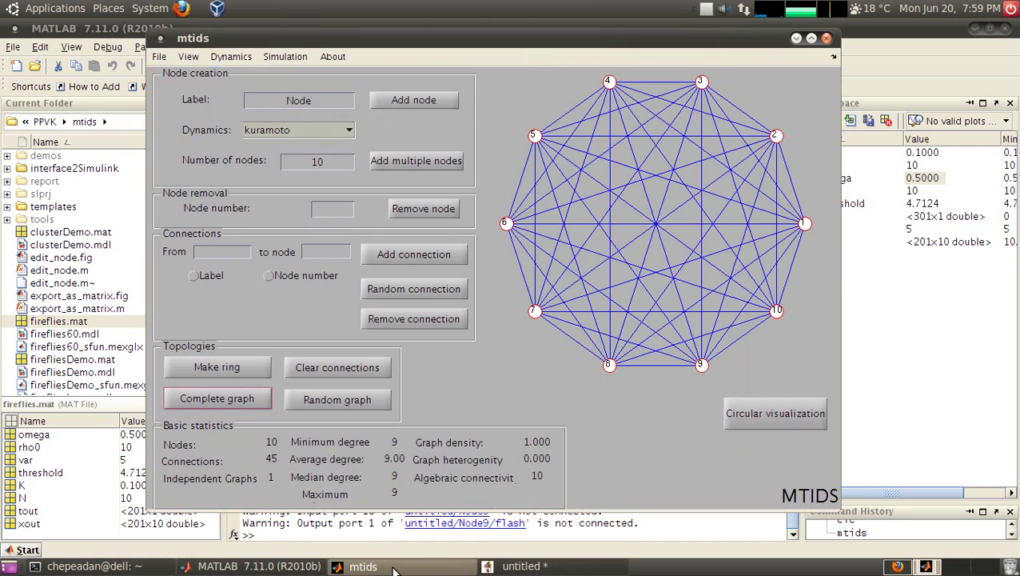